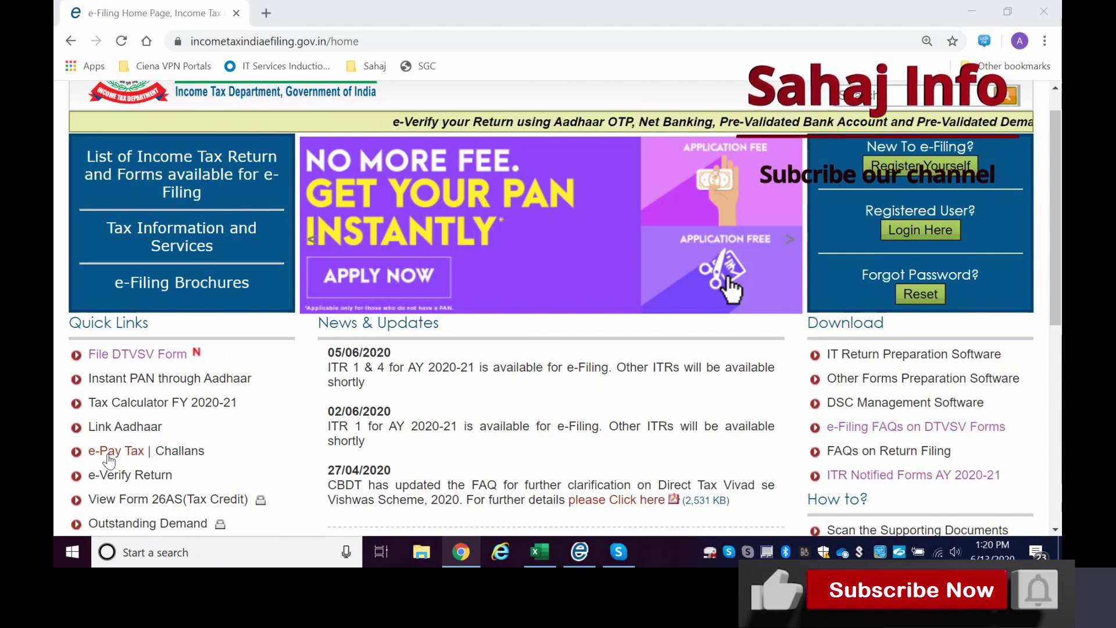
Step: Choose e-Pay Tax under Quick Links and continue to the NSDL payment website
click(107, 453)
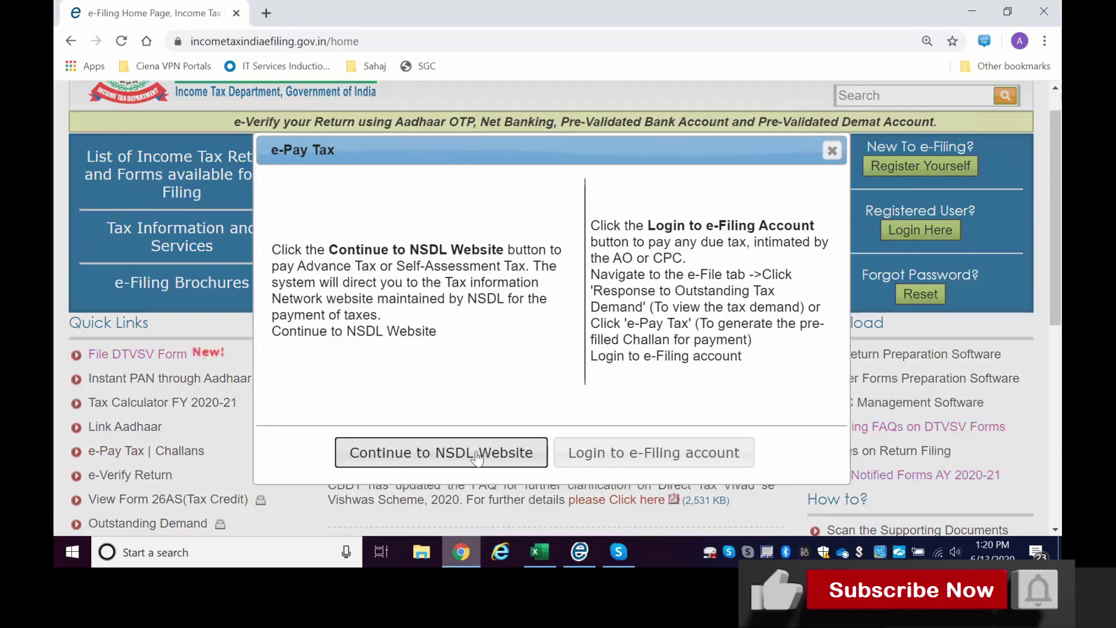
click(477, 451)
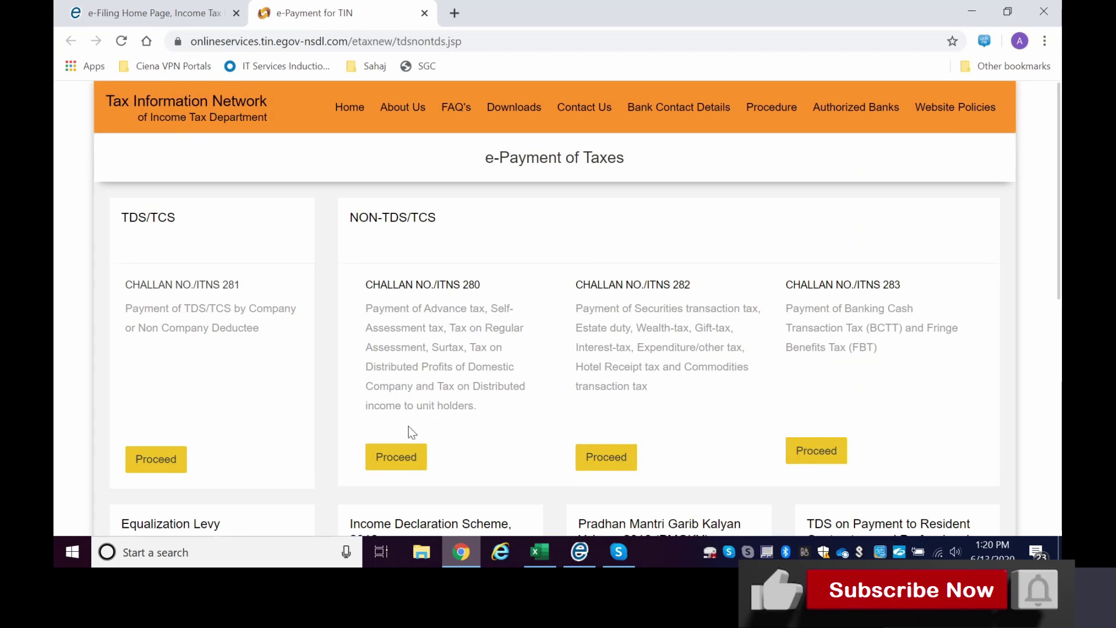
Step: Open Challan ITNS 280 and select (0021) Income Tax (Other than Companies) and (300) Self Assessment Tax
click(394, 457)
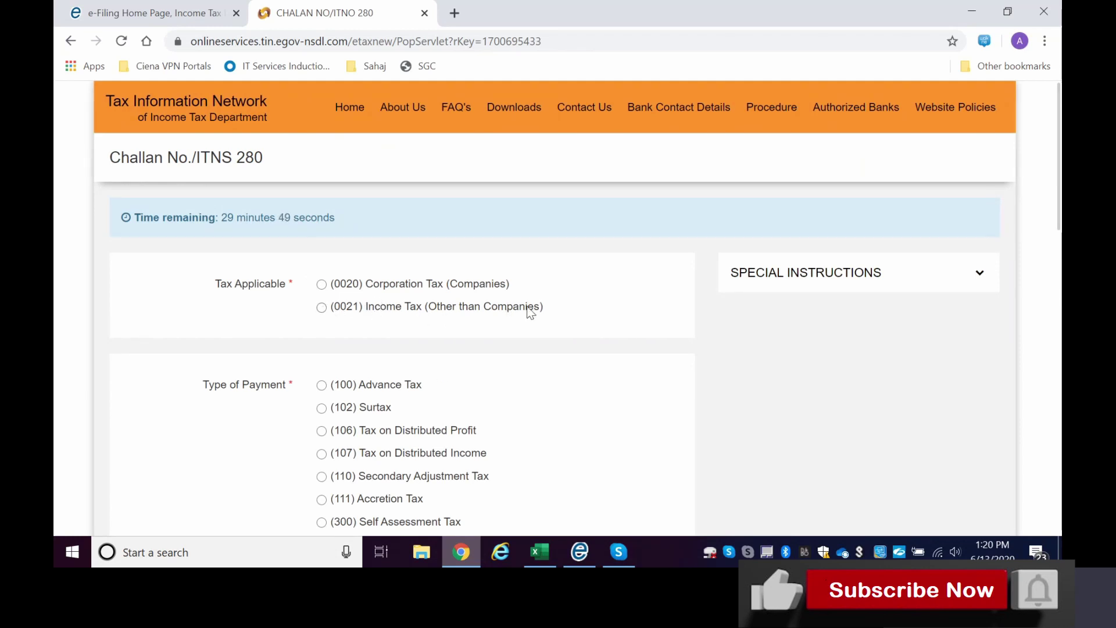
click(323, 312)
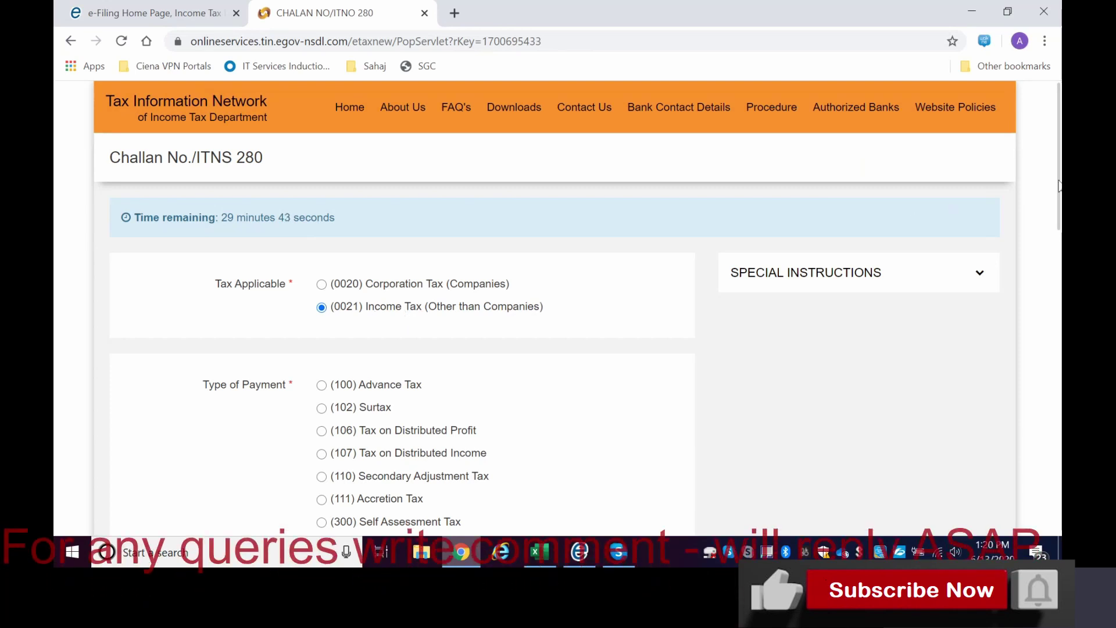
scroll(917, 221, down, 2)
scroll(414, 262, down, 1)
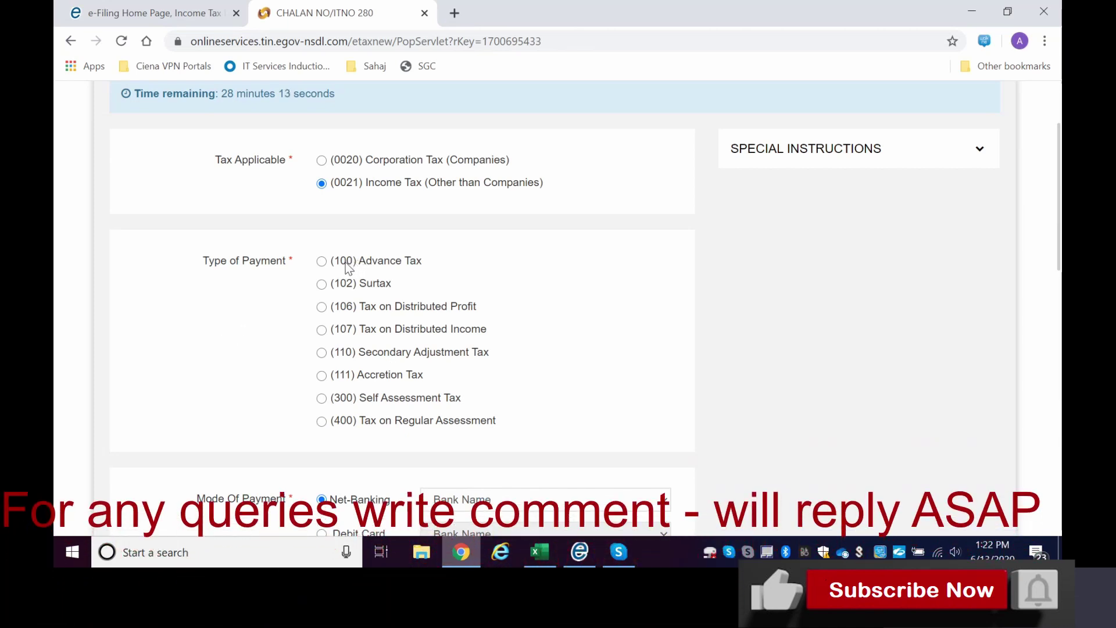
click(322, 400)
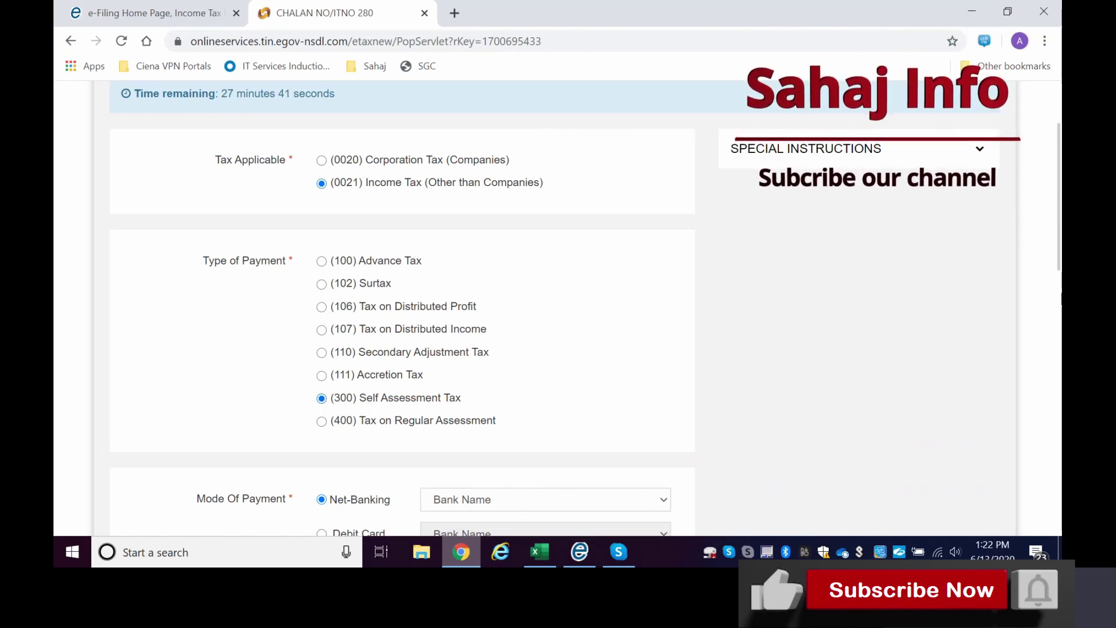
scroll(525, 373, down, 1)
scroll(667, 349, down, 3)
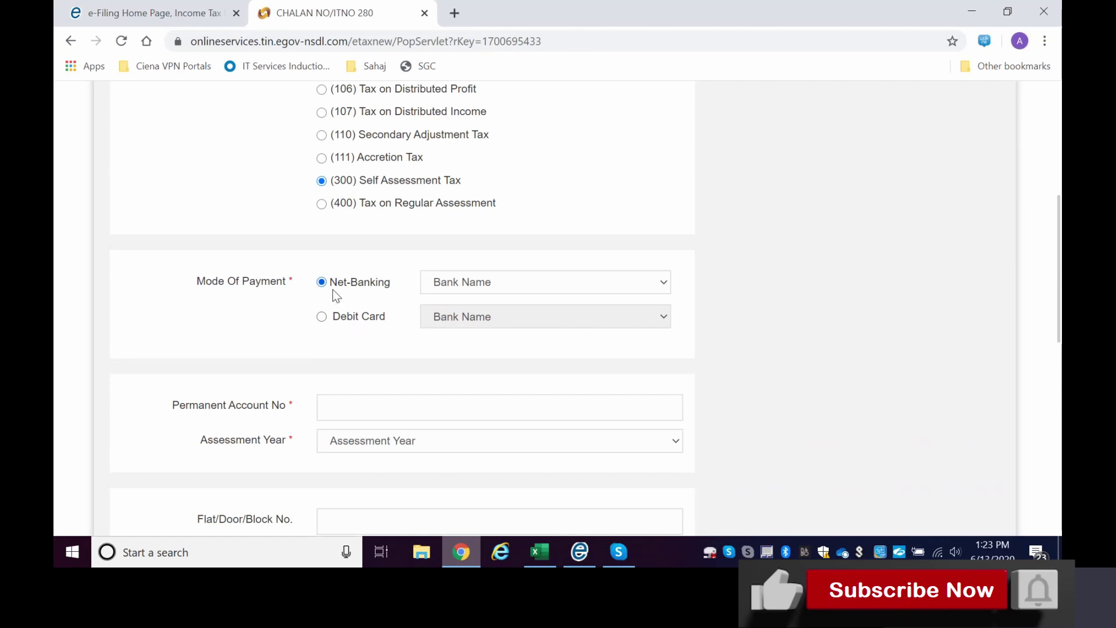
Step: Select HDFC Bank as the net-banking bank
click(483, 283)
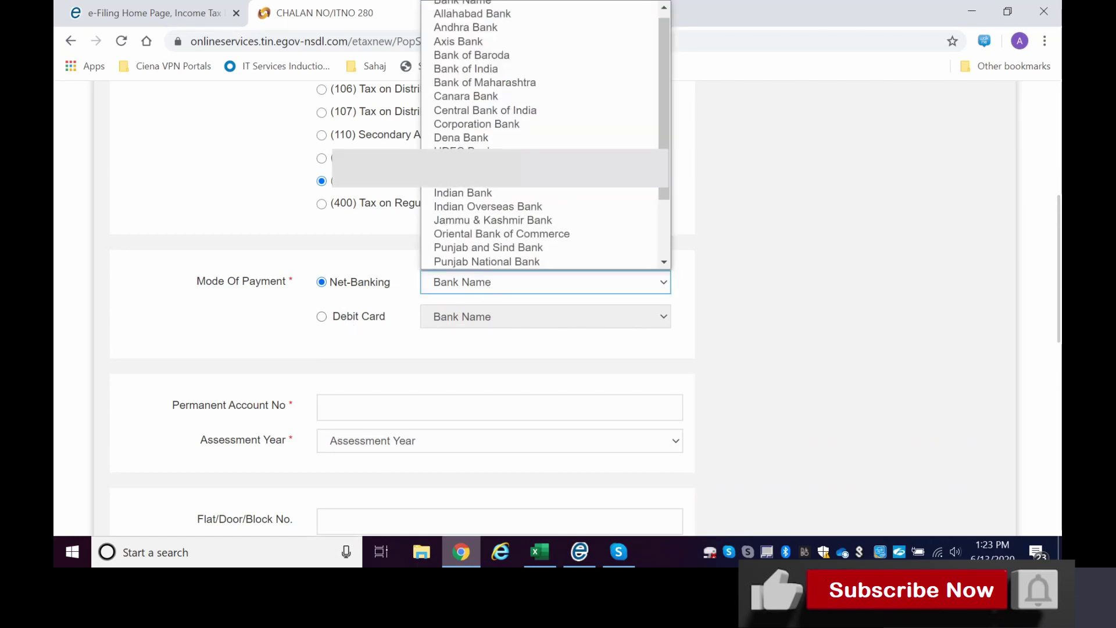
drag(668, 75, 674, 101)
click(510, 126)
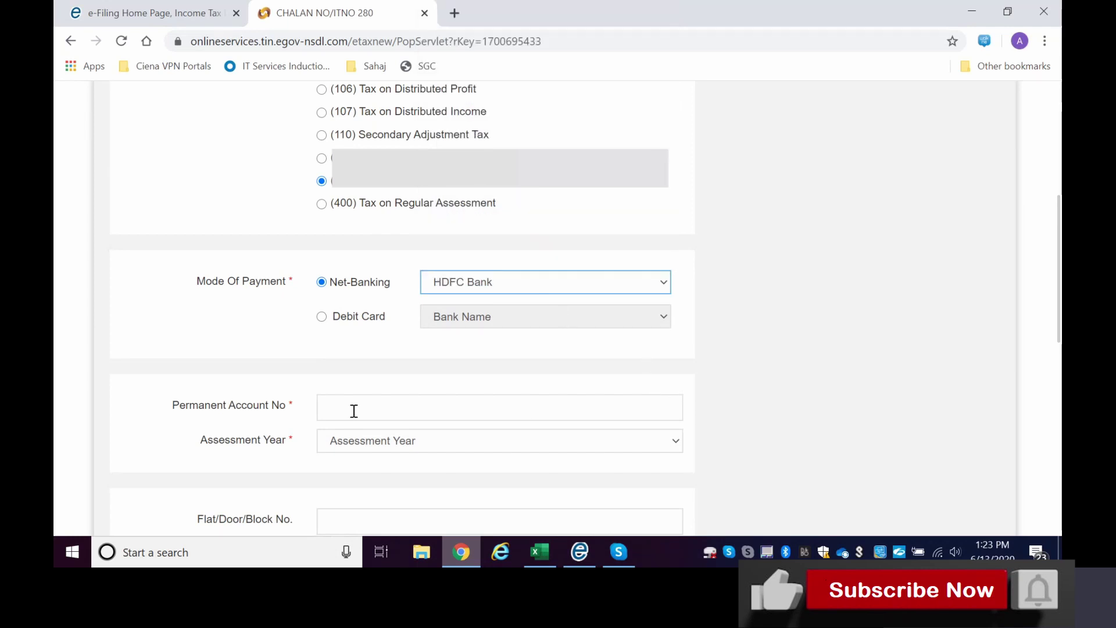
Step: Enter the taxpayer's Permanent Account Number in the PAN field
click(466, 412)
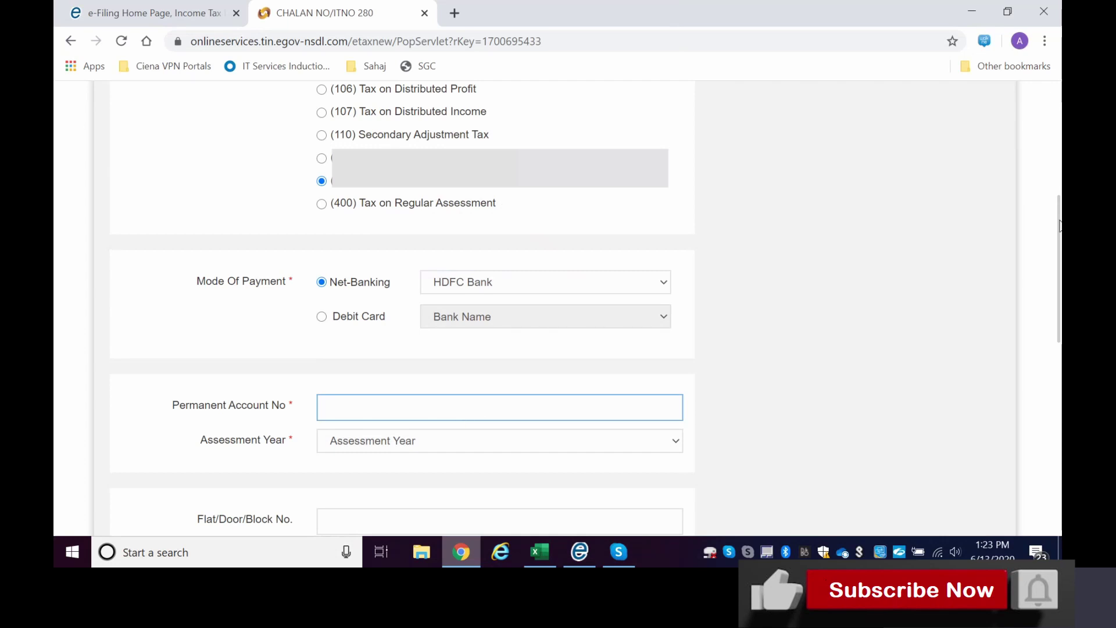
drag(1059, 225, 1059, 305)
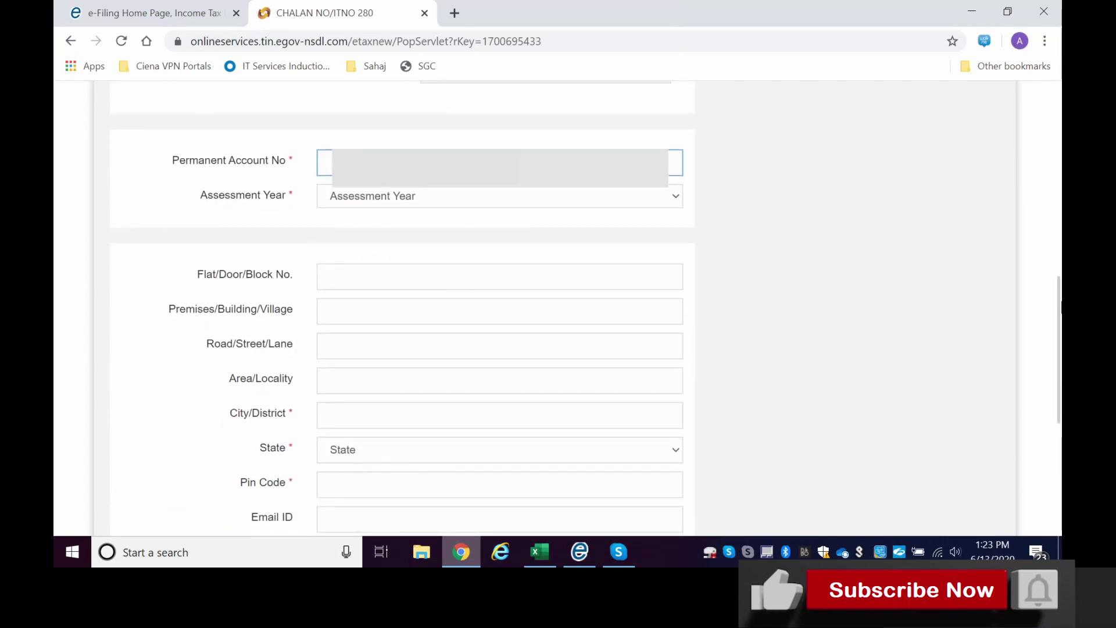
text(A)
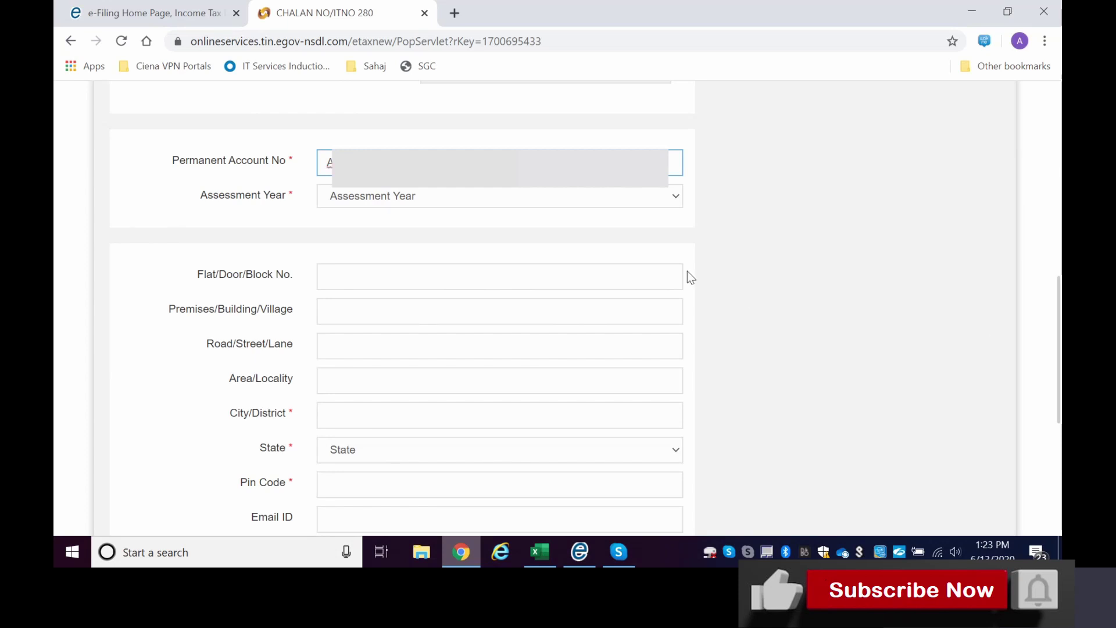
click(577, 200)
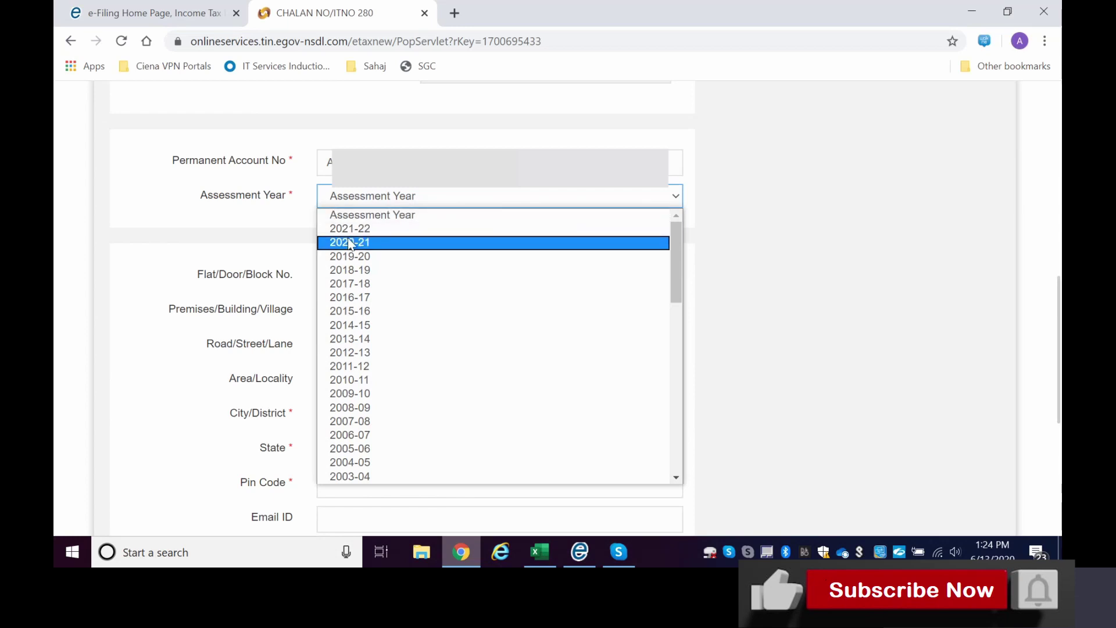
Step: Pick 2020-21 from the Assessment Year list, keeping it after rechecking the options
click(372, 242)
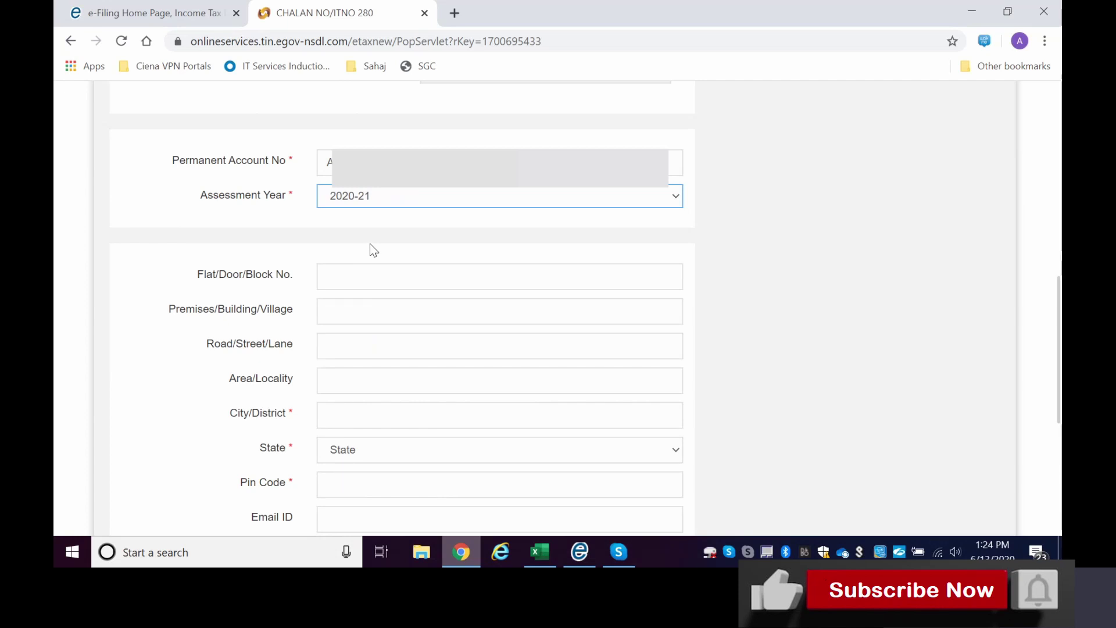
click(436, 207)
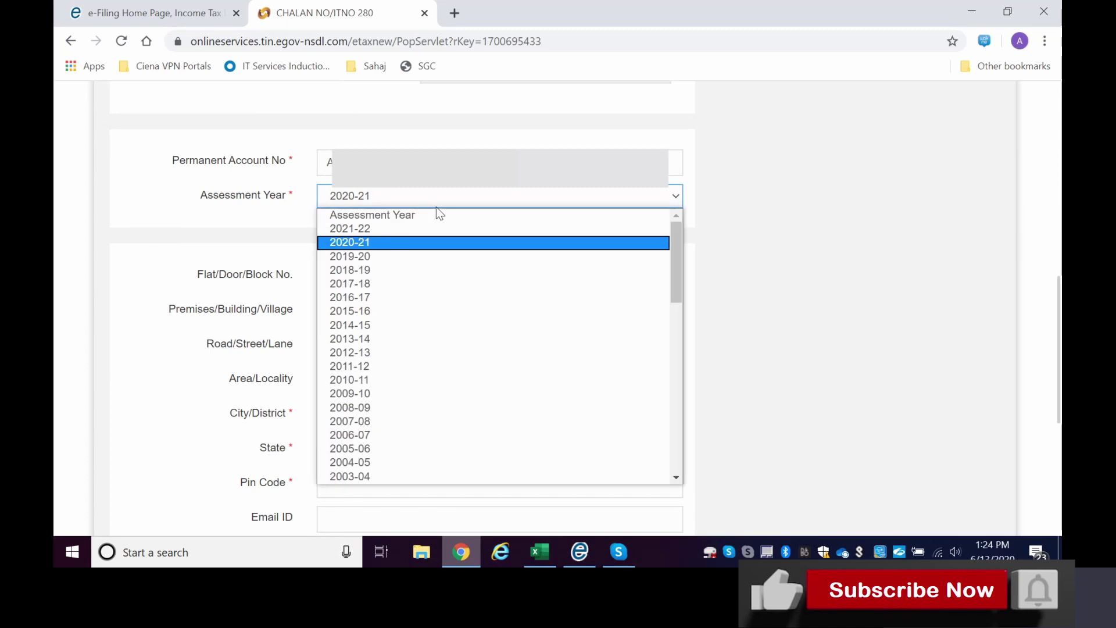
click(365, 241)
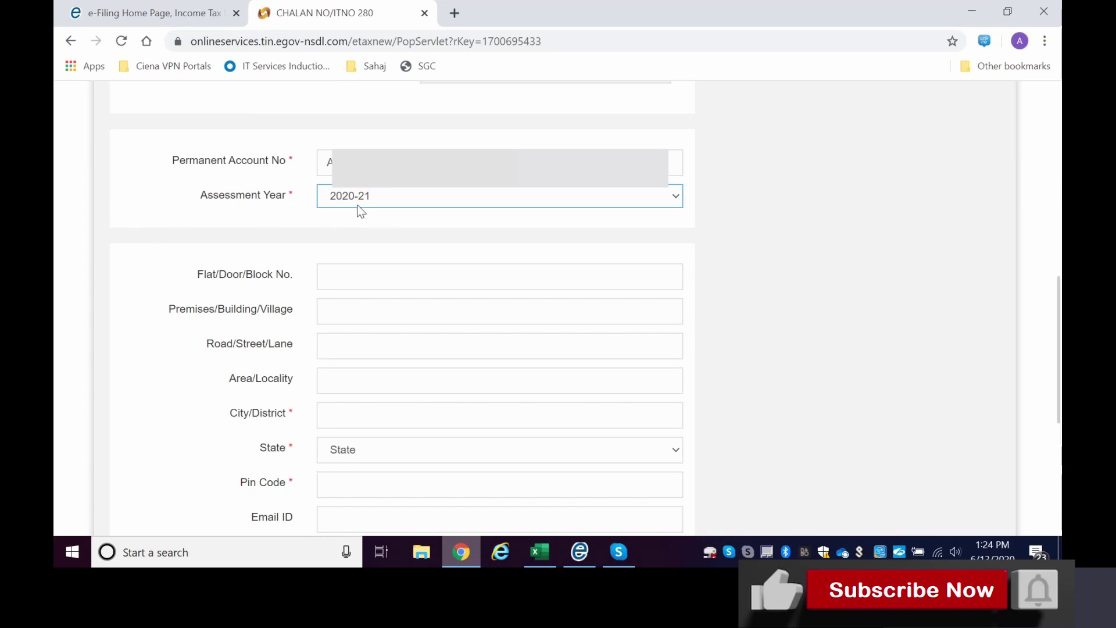
Step: Enter the flat number in Flat/Door/Block No. and begin the Premises/Building/Village name
click(394, 275)
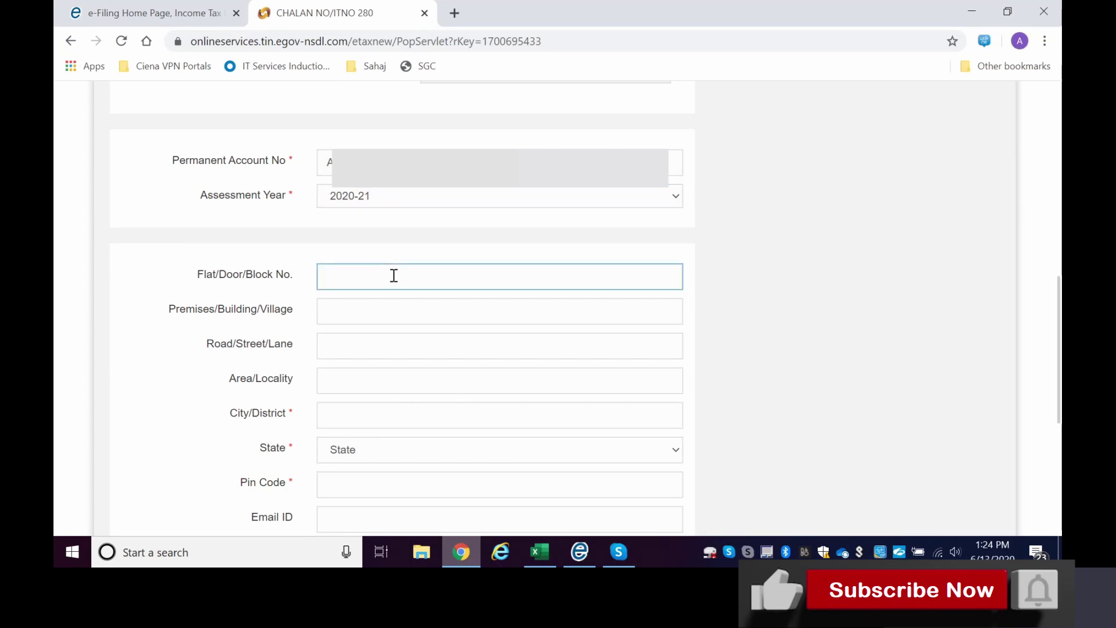
text(Flat)
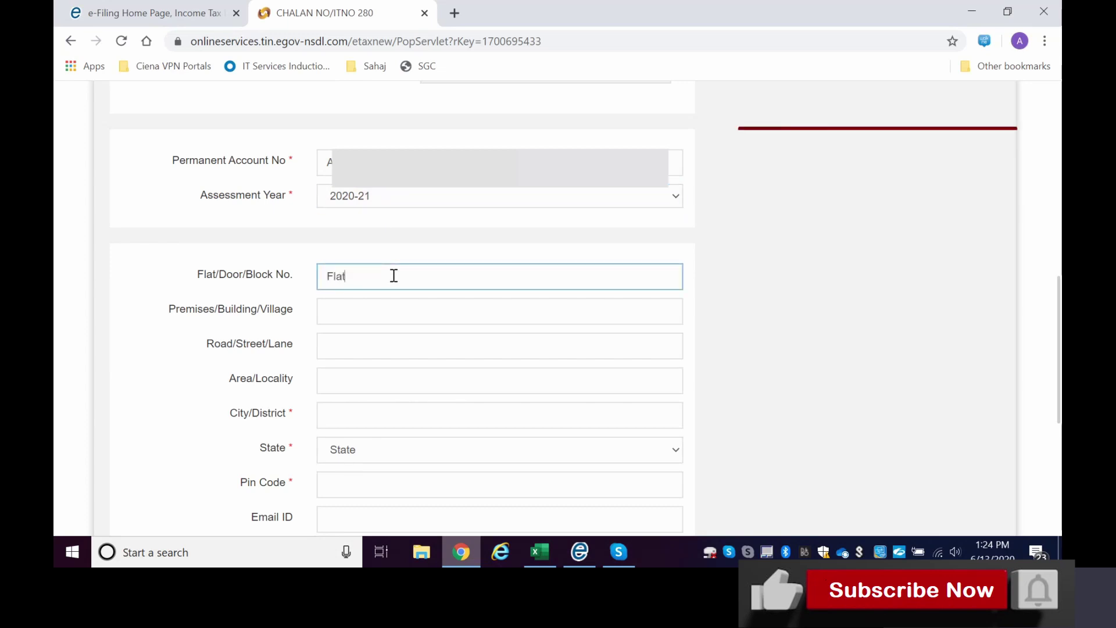
text( No 1004)
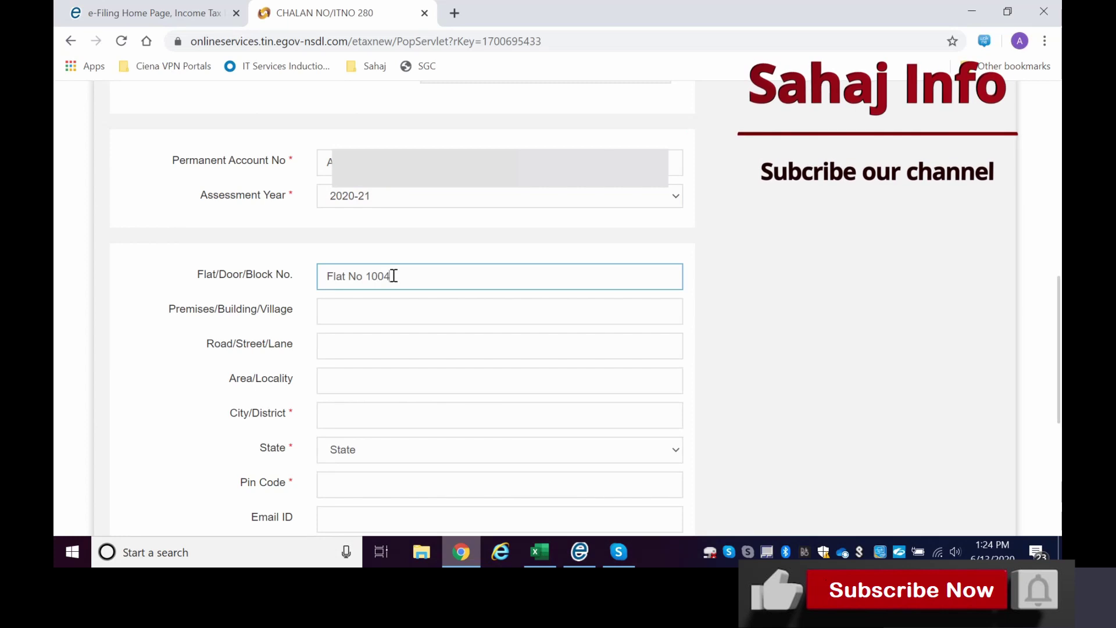
click(364, 310)
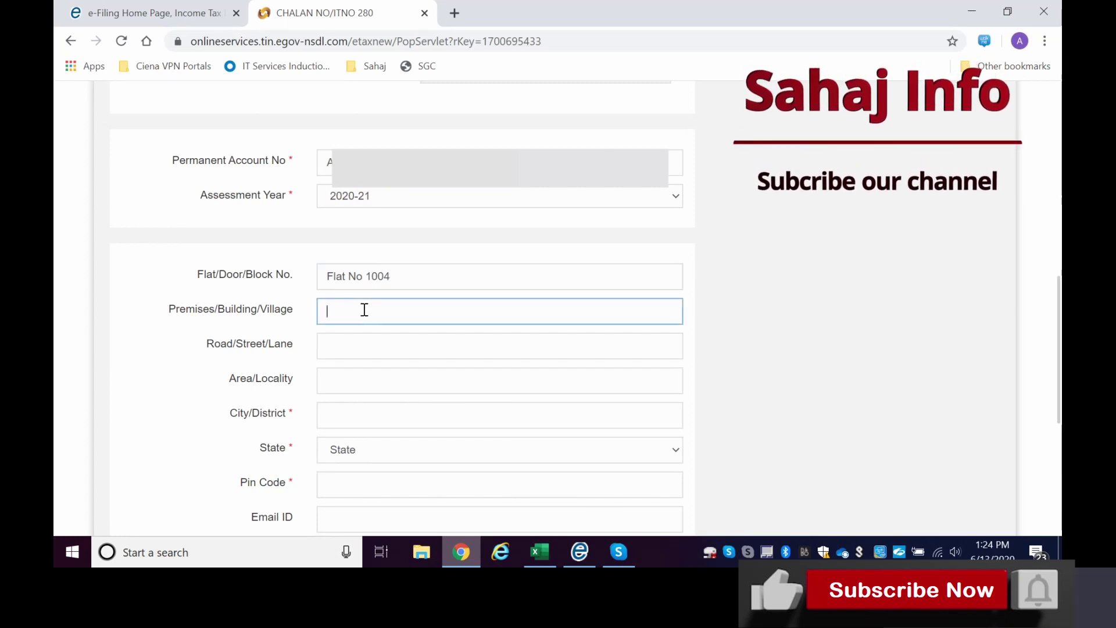
text(Tow)
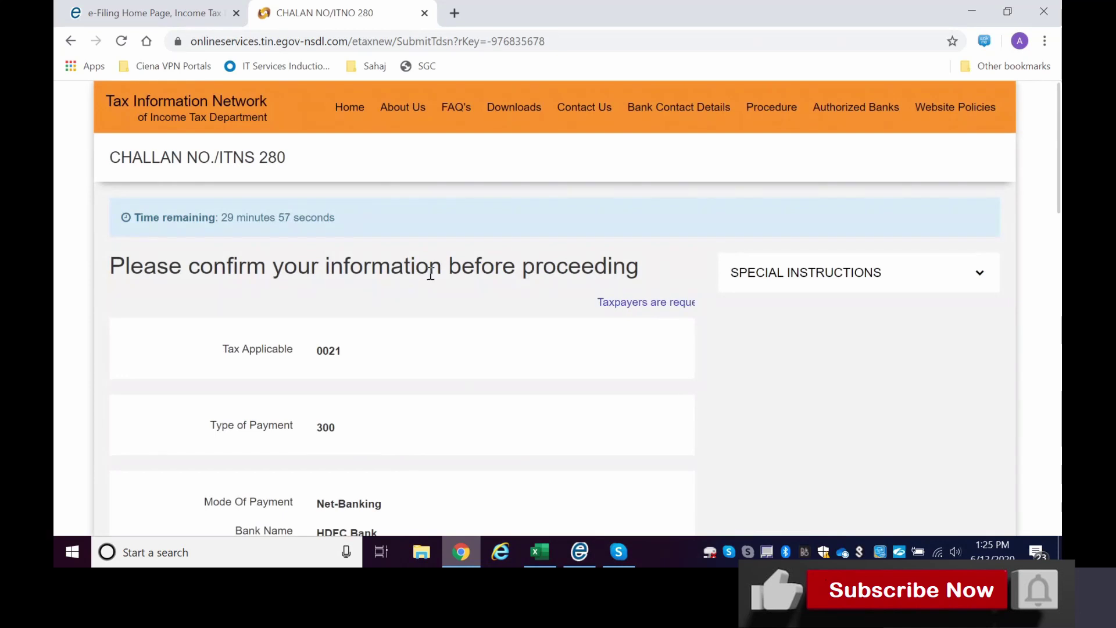
scroll(452, 271, down, 4)
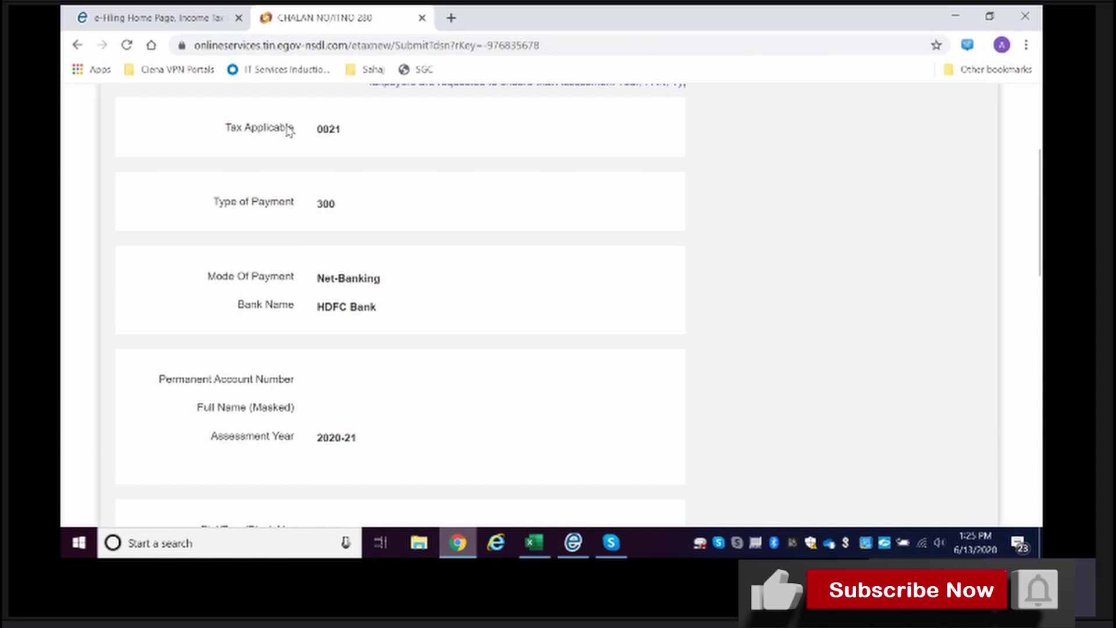
scroll(289, 131, down, 4)
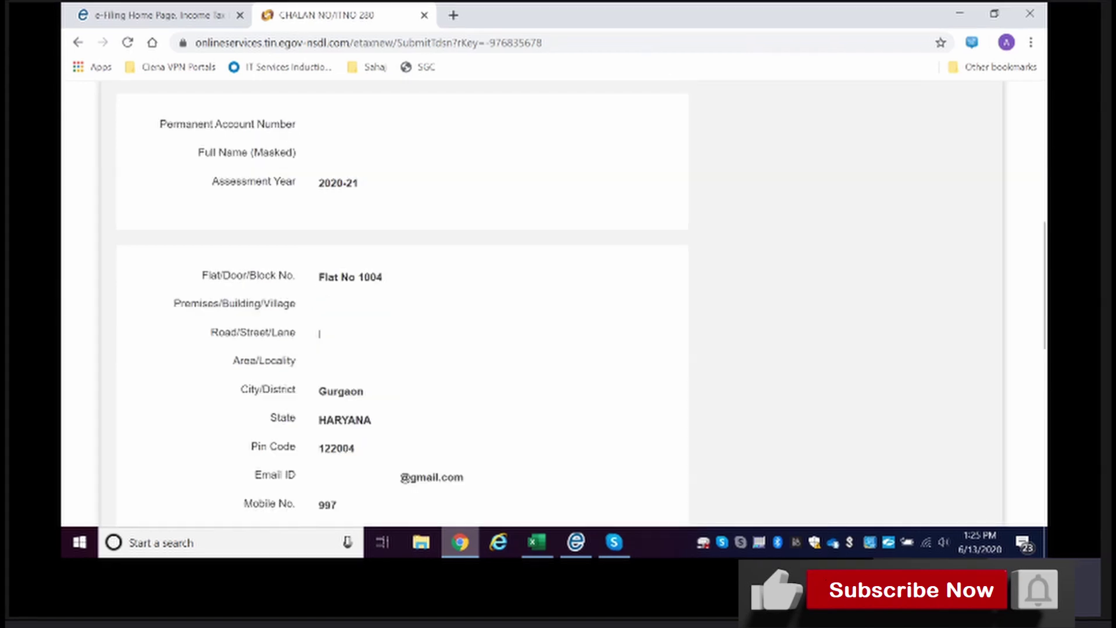
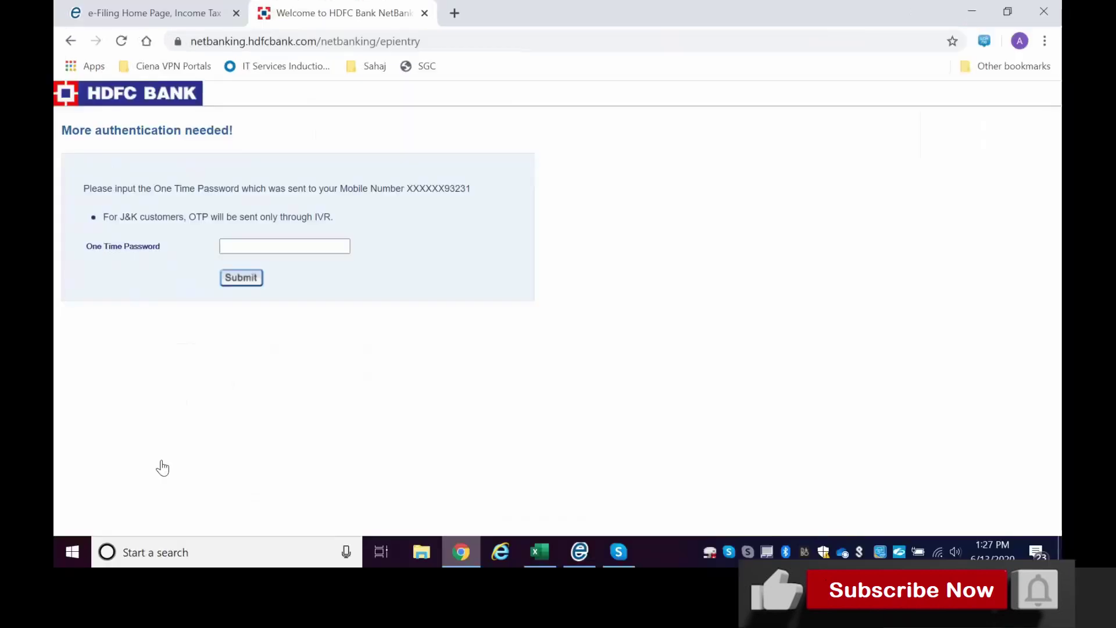
Step: Enter the SMS one-time password and submit it to open the 2,000 self-assessment tax challan receipt
click(289, 246)
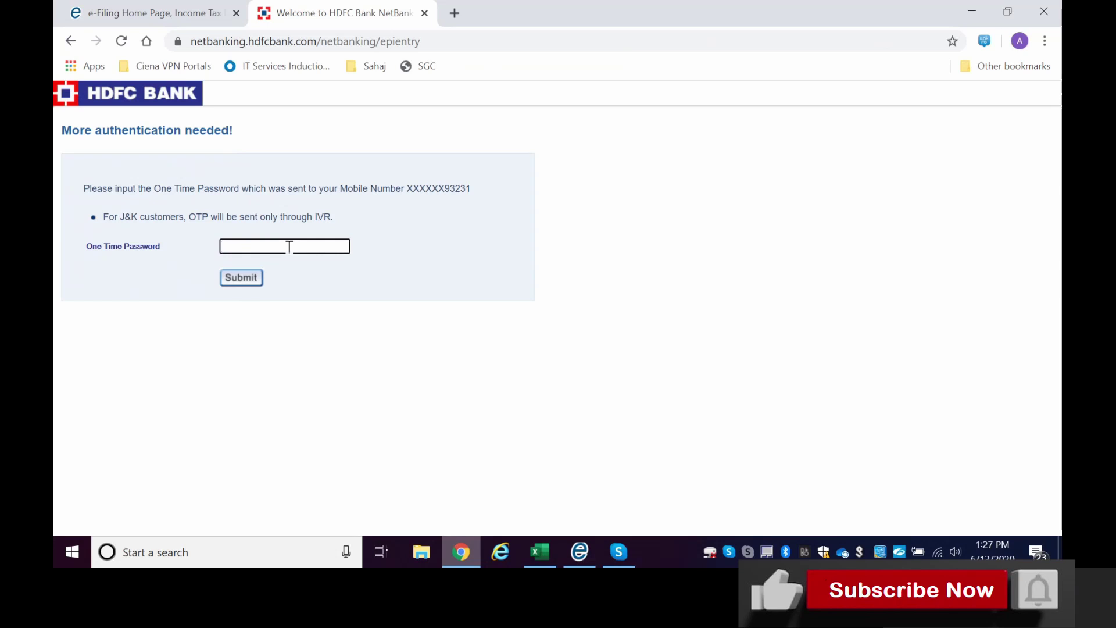
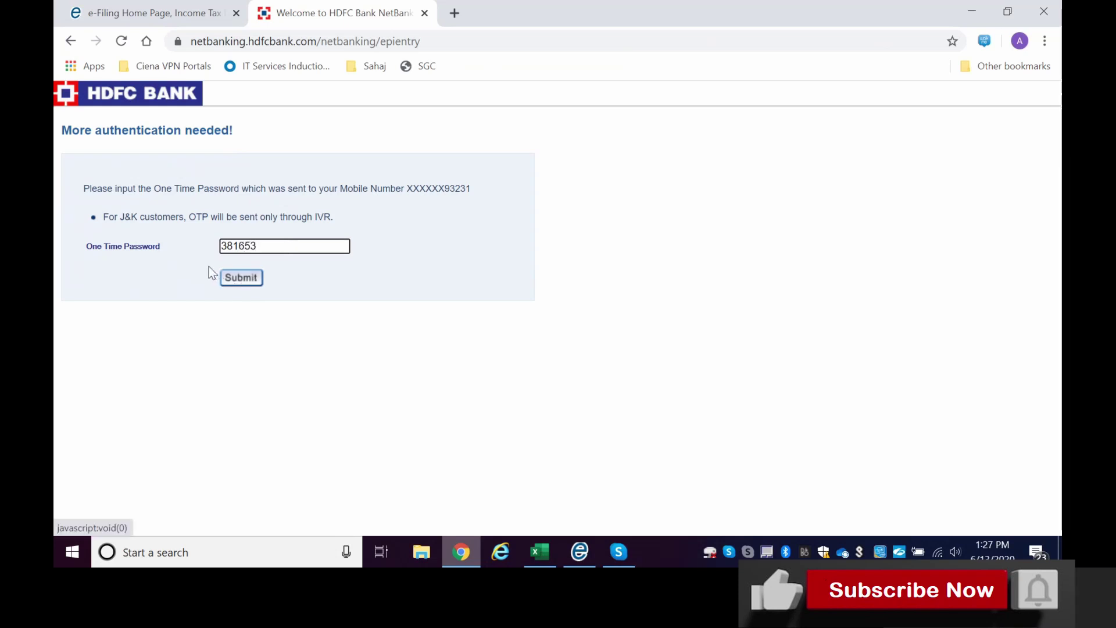
click(240, 279)
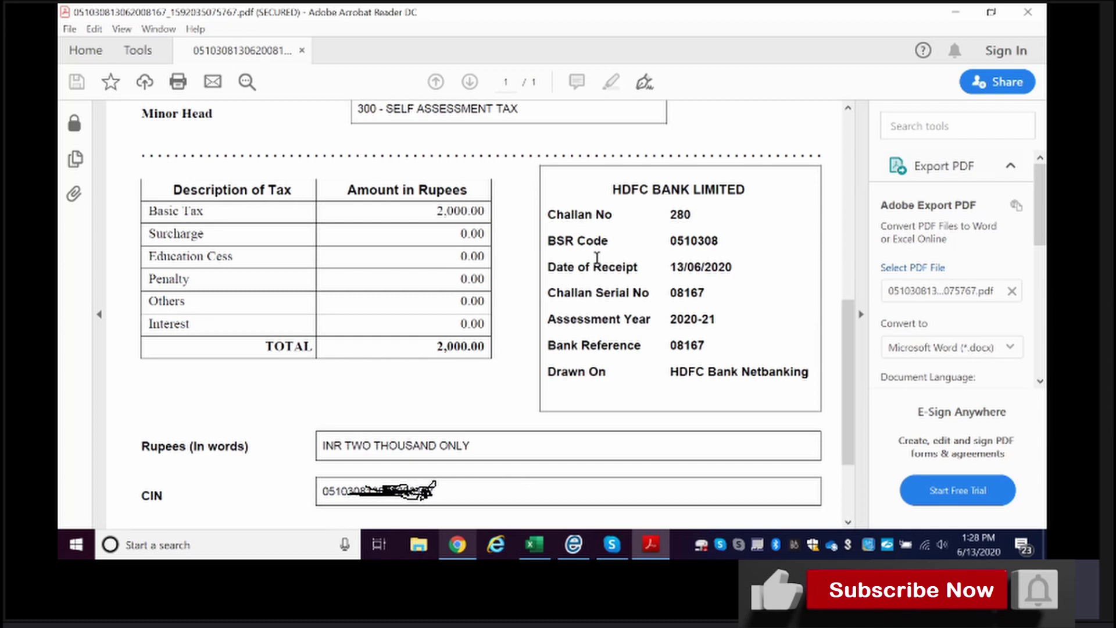
Step: Locate the first BSR Code cell of the 21 IT advance tax table and pick BSR Code 0510308 from the receipt
key(alt+Tab)
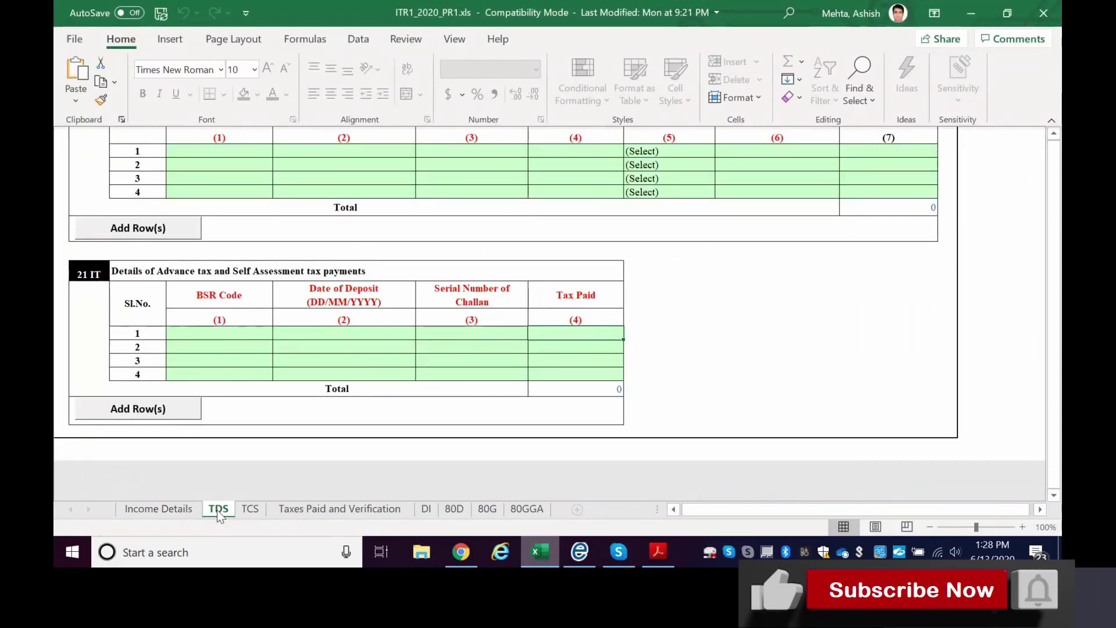
click(95, 275)
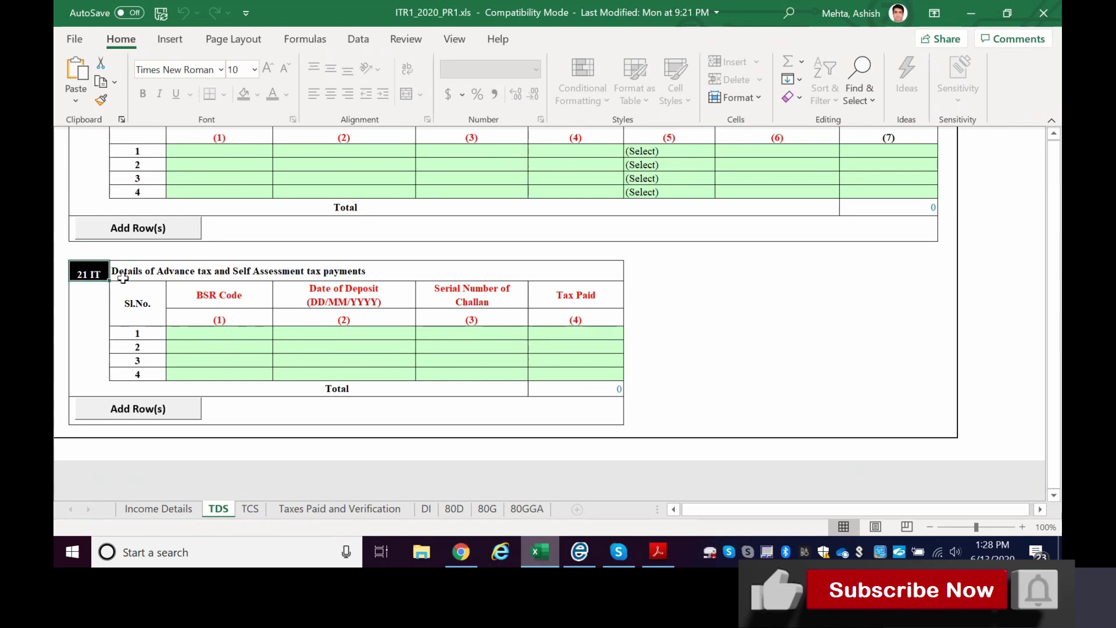
click(173, 275)
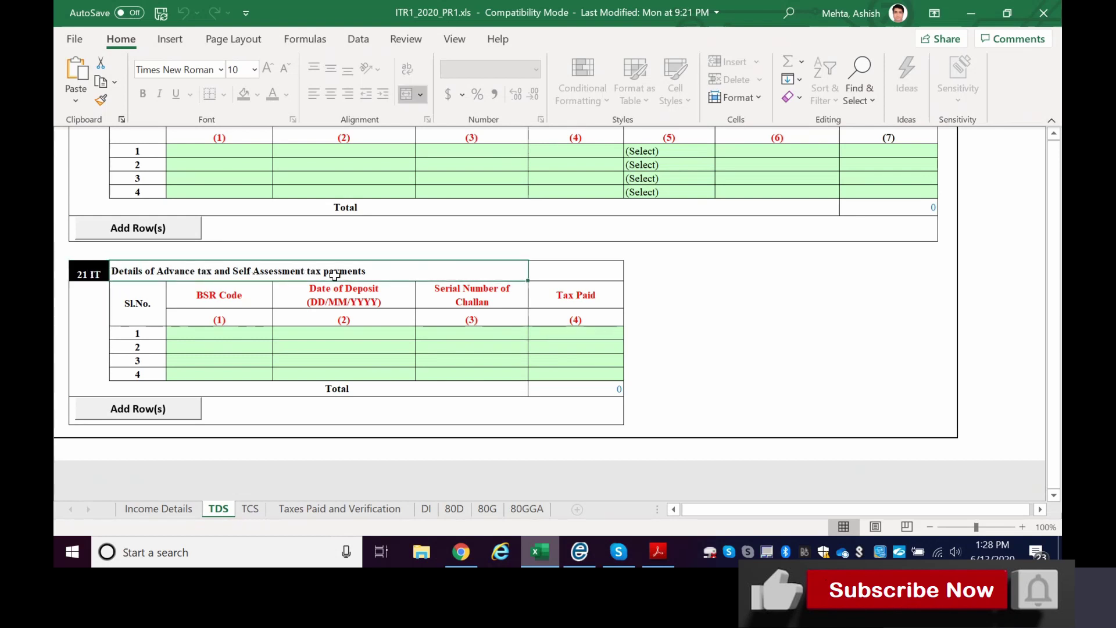
click(218, 330)
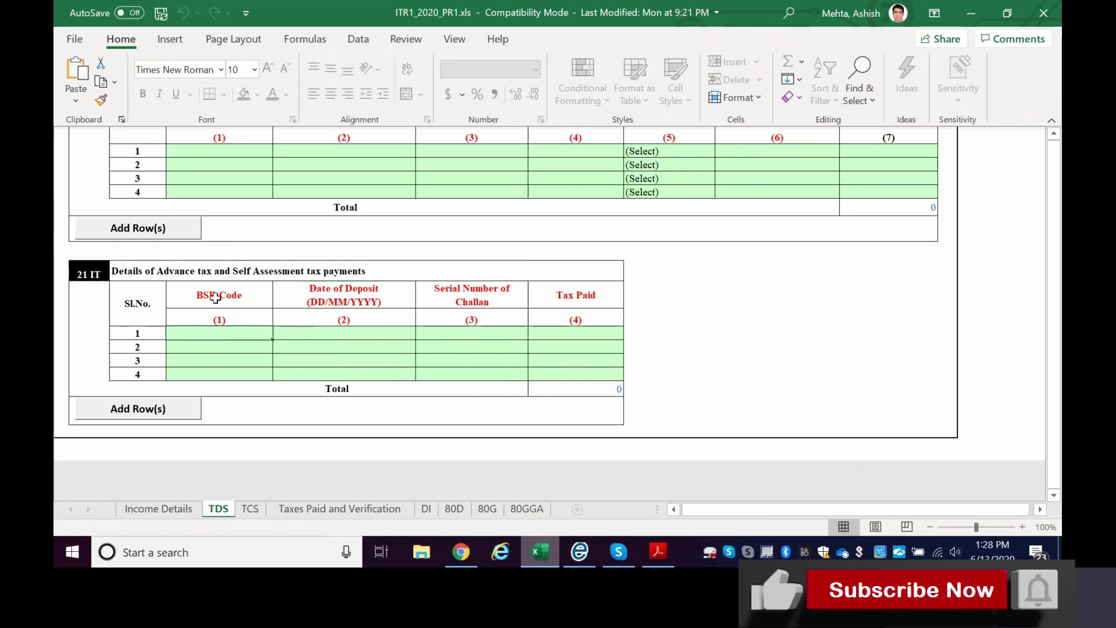
click(664, 553)
double_click(707, 242)
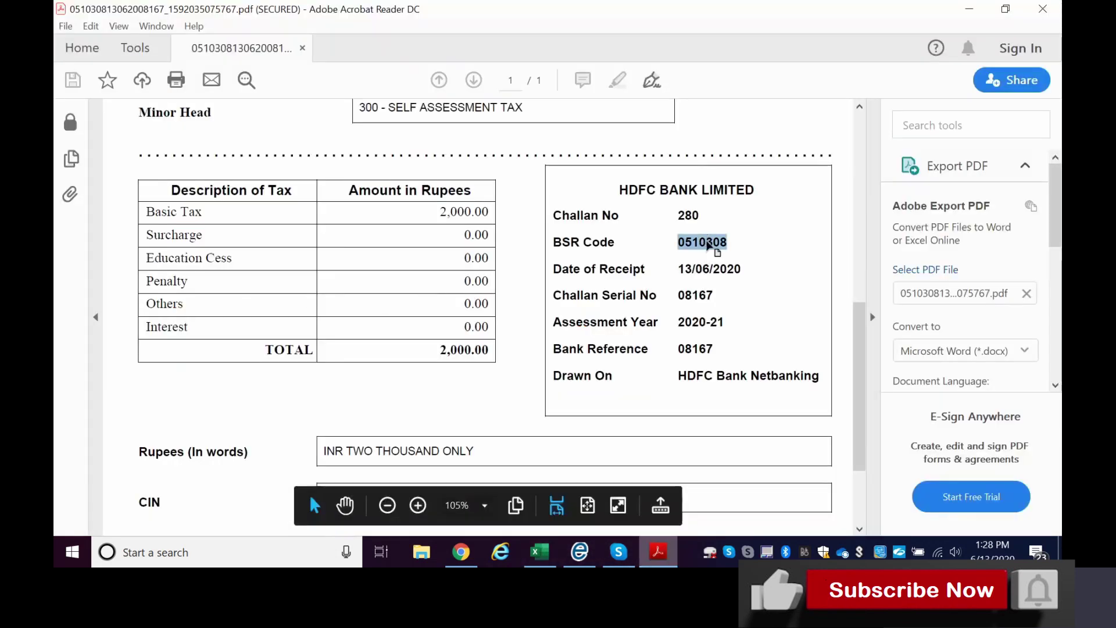
click(540, 552)
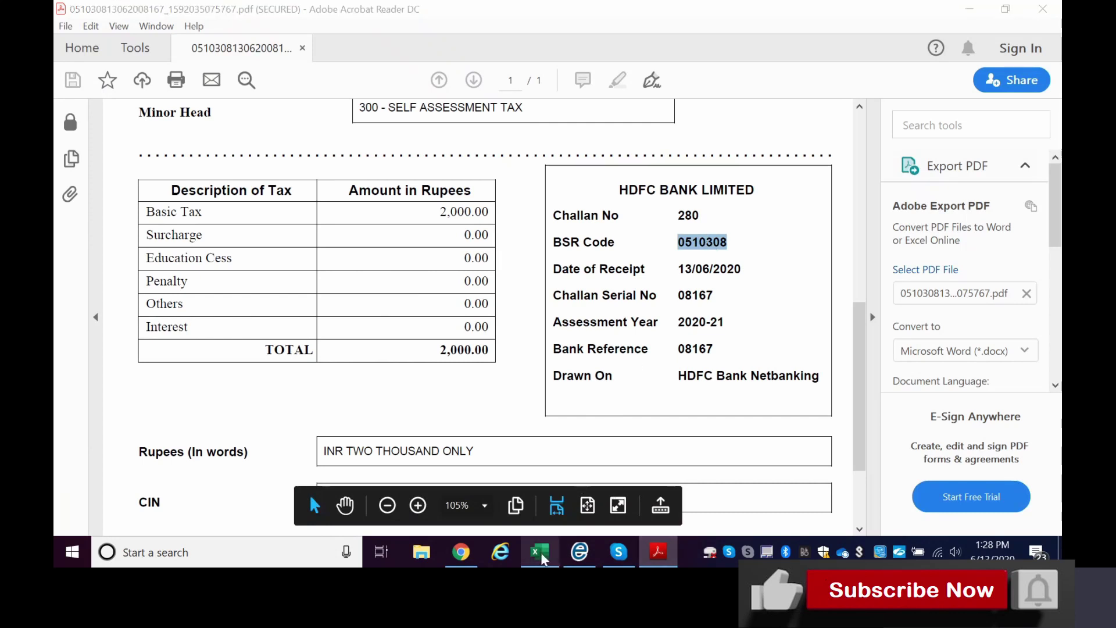
Step: Paste the BSR code into the first BSR Code cell and cancel the invalid-value error
double_click(200, 332)
text(still due after taking into account the TDS and advance tax, then you pay self-assessment tax. There is no specified date for paying this tax and is done by filling a tax challan ITNS 280 at specified bank branches or online.)
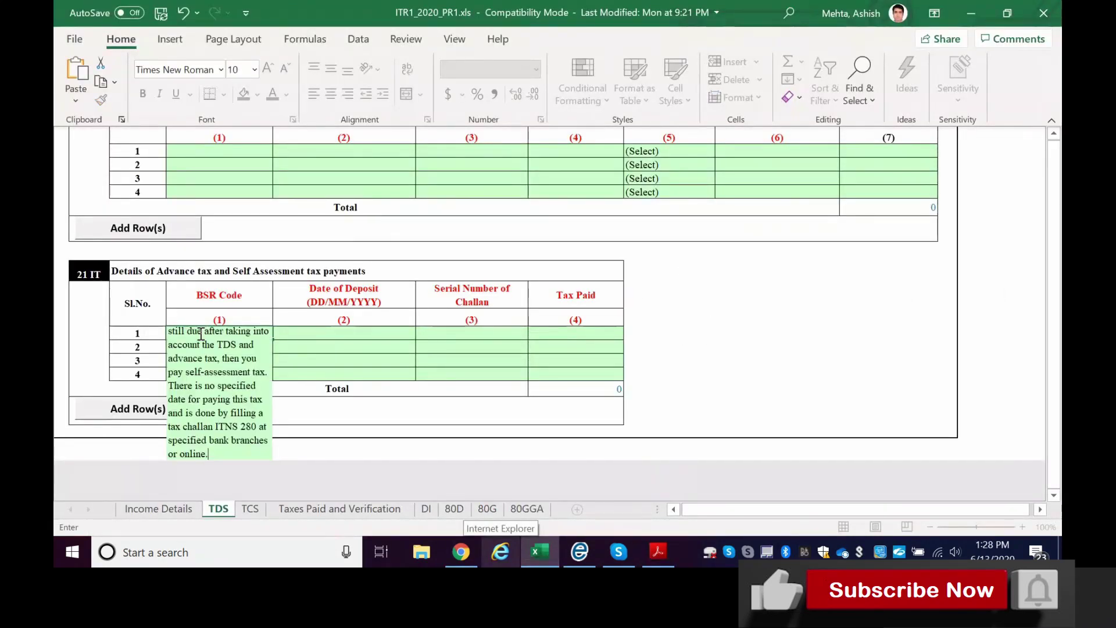
click(343, 331)
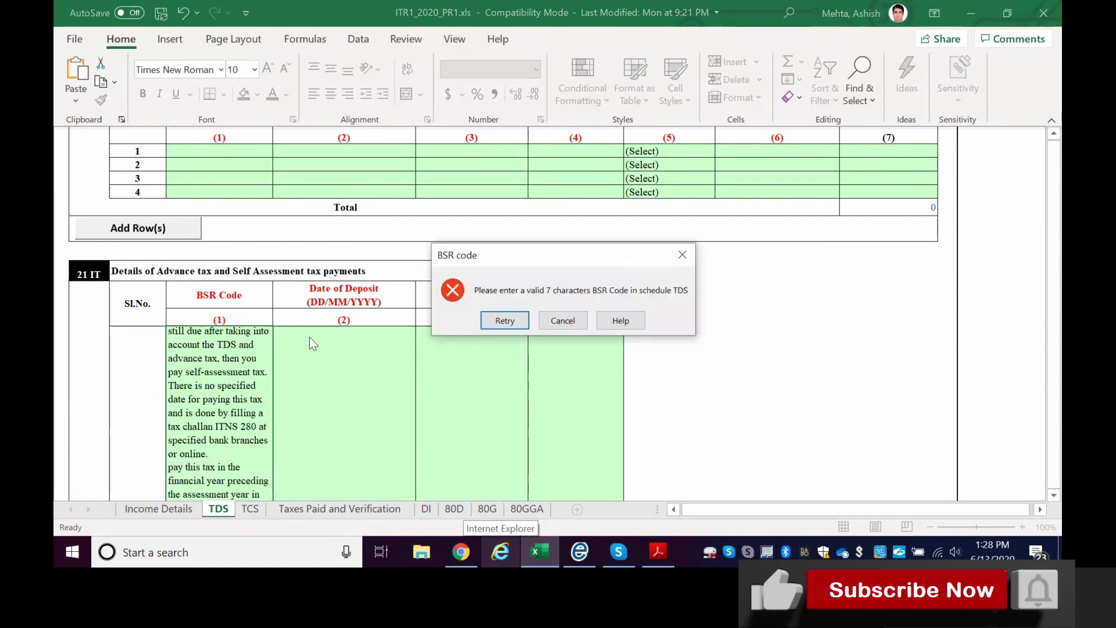
click(563, 323)
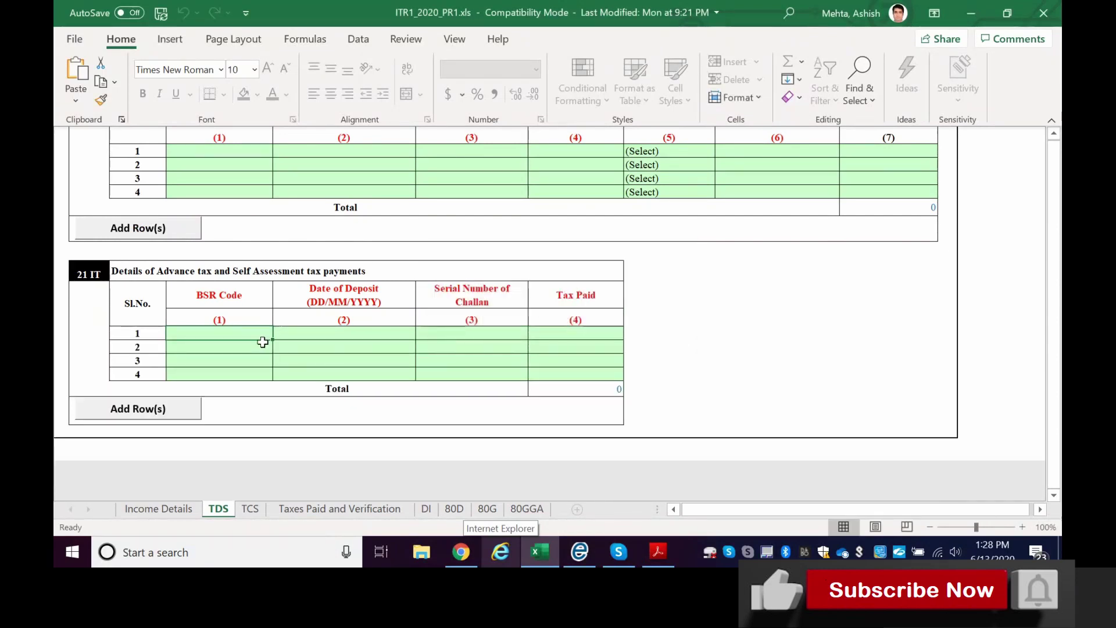
click(648, 554)
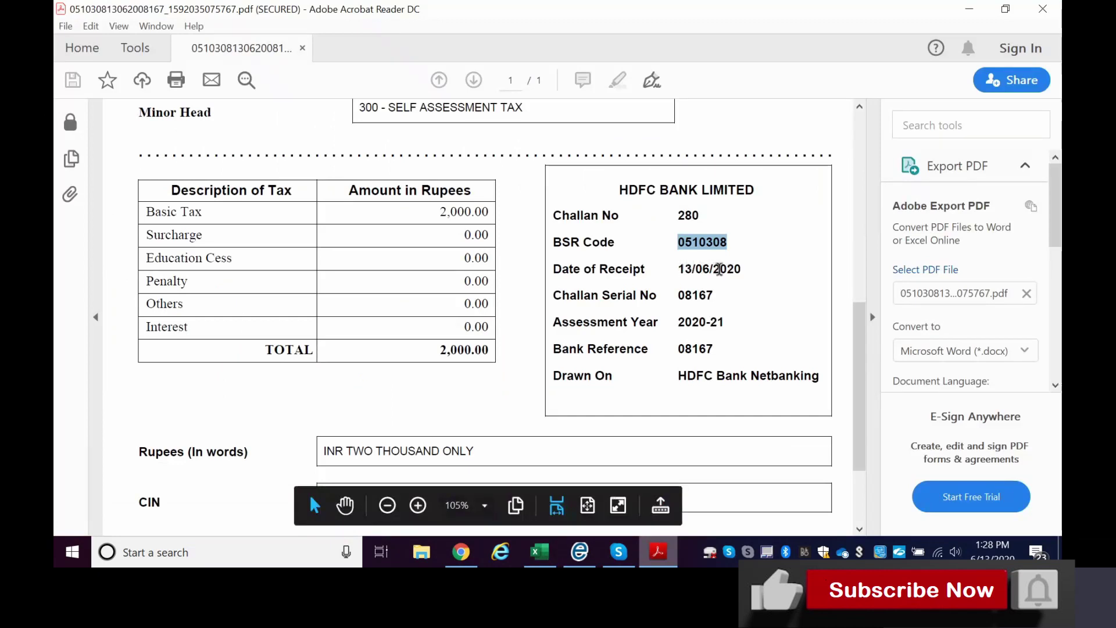
click(980, 11)
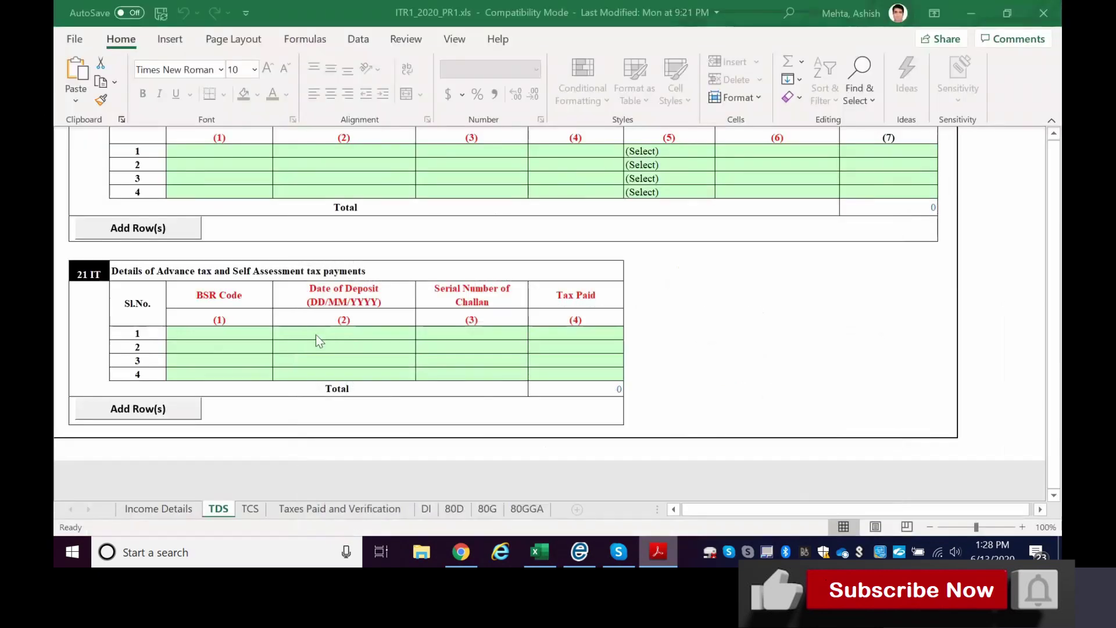
click(335, 337)
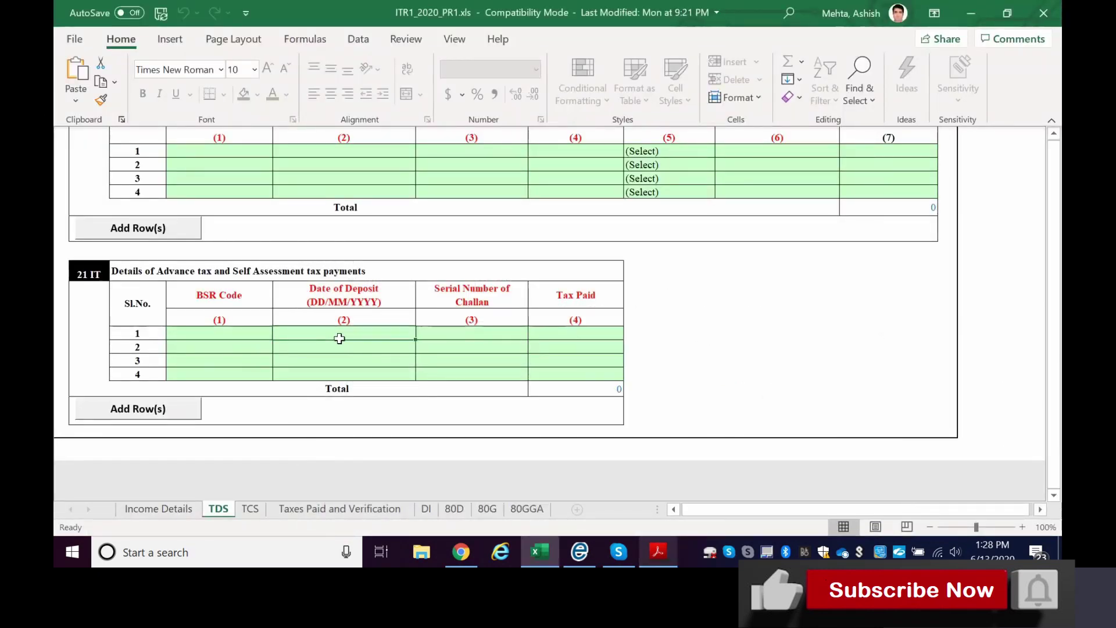
click(468, 337)
click(654, 553)
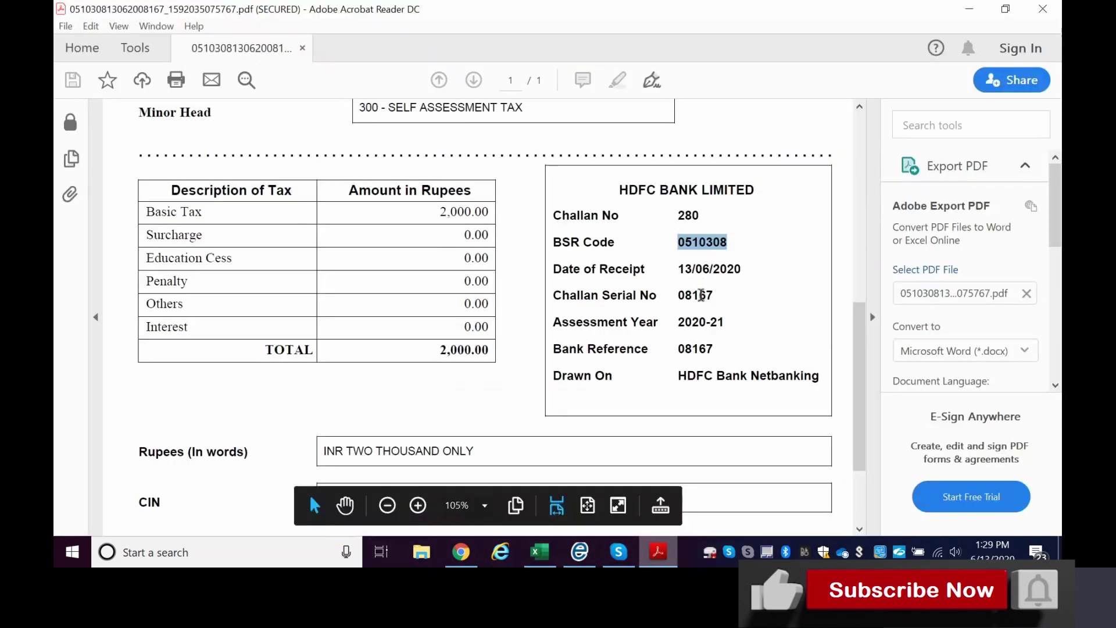
click(701, 296)
double_click(701, 296)
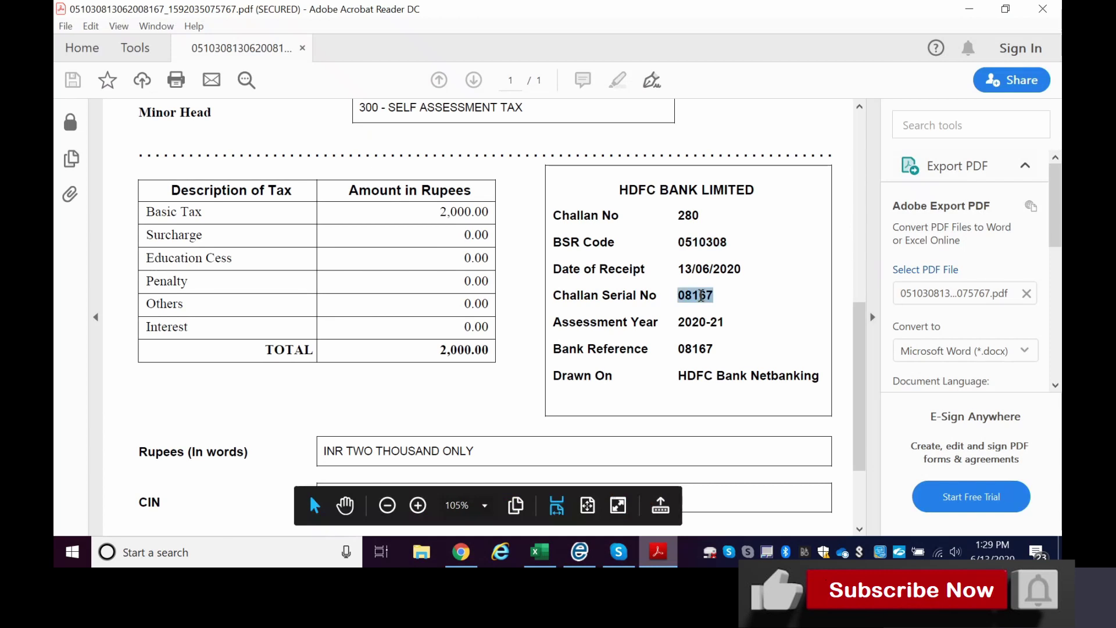
click(968, 10)
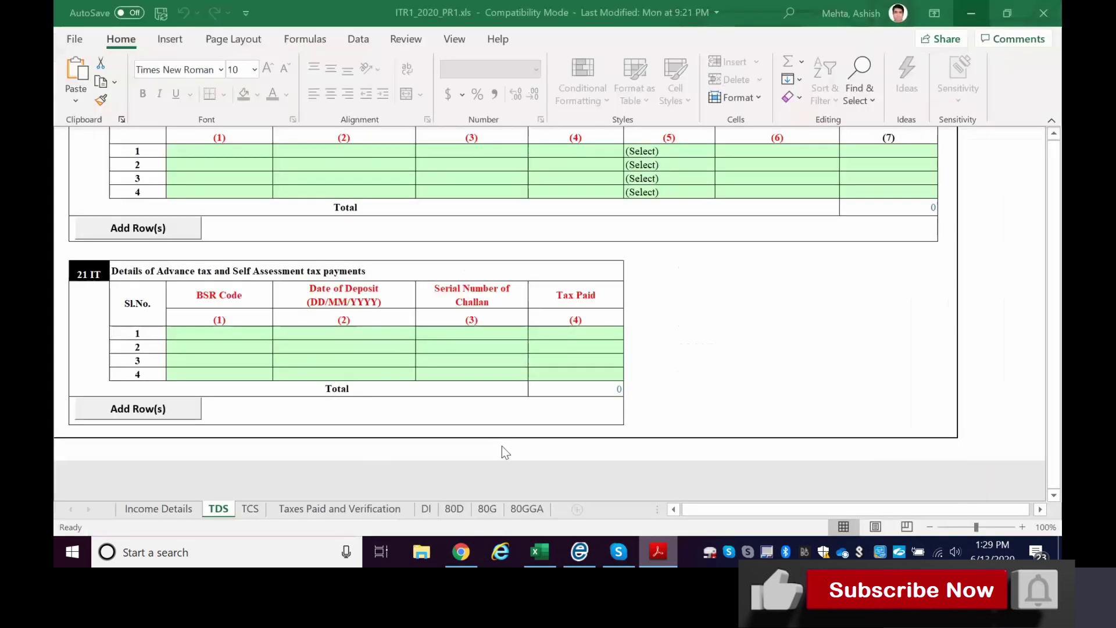
click(581, 332)
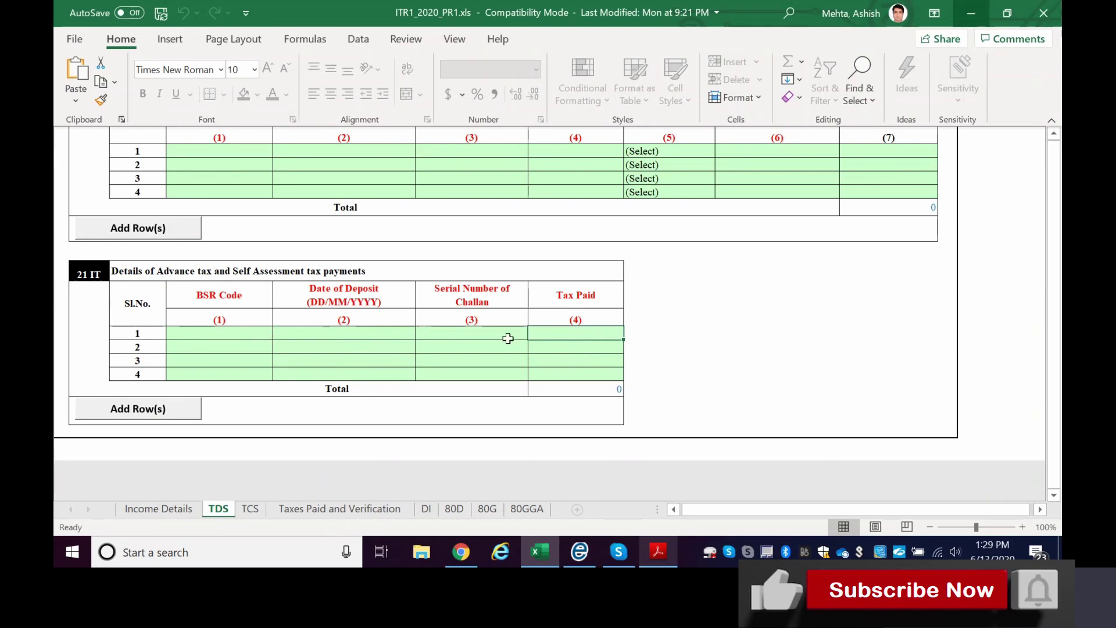
Step: In the e-filing utility, go to Tax Details and scroll down to the empty SCHEDULE IT table
click(580, 553)
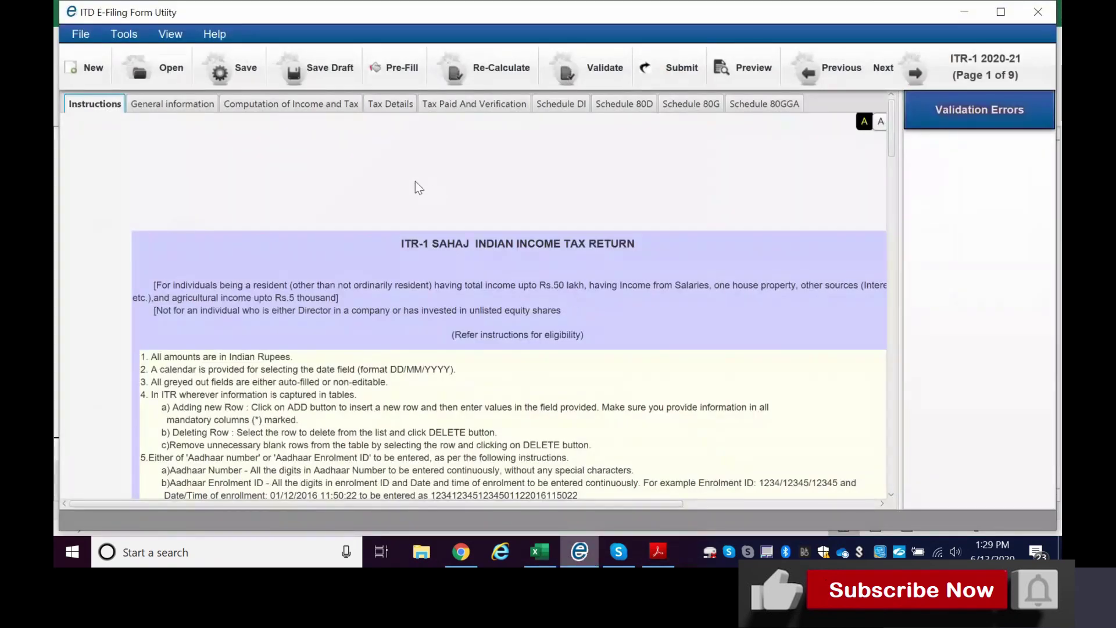
click(387, 104)
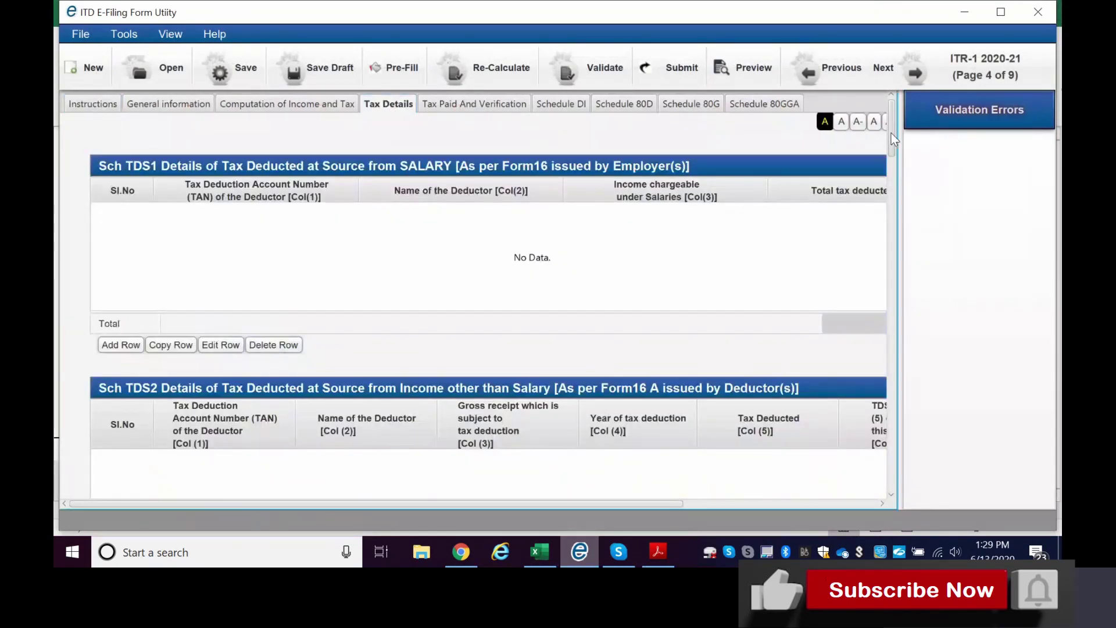
drag(893, 139, 923, 269)
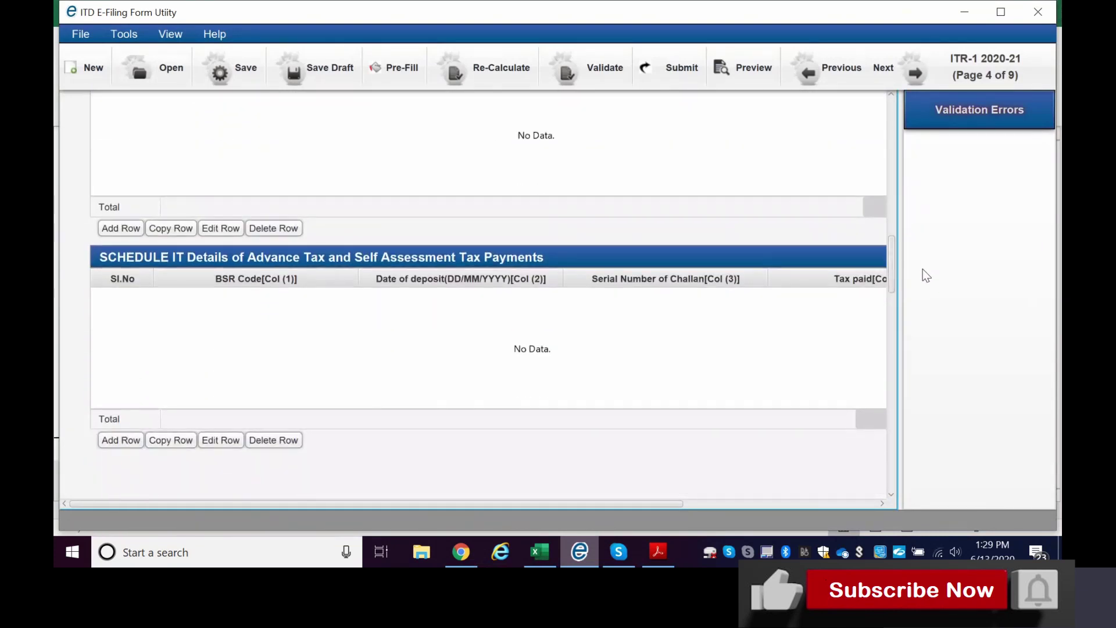
click(119, 440)
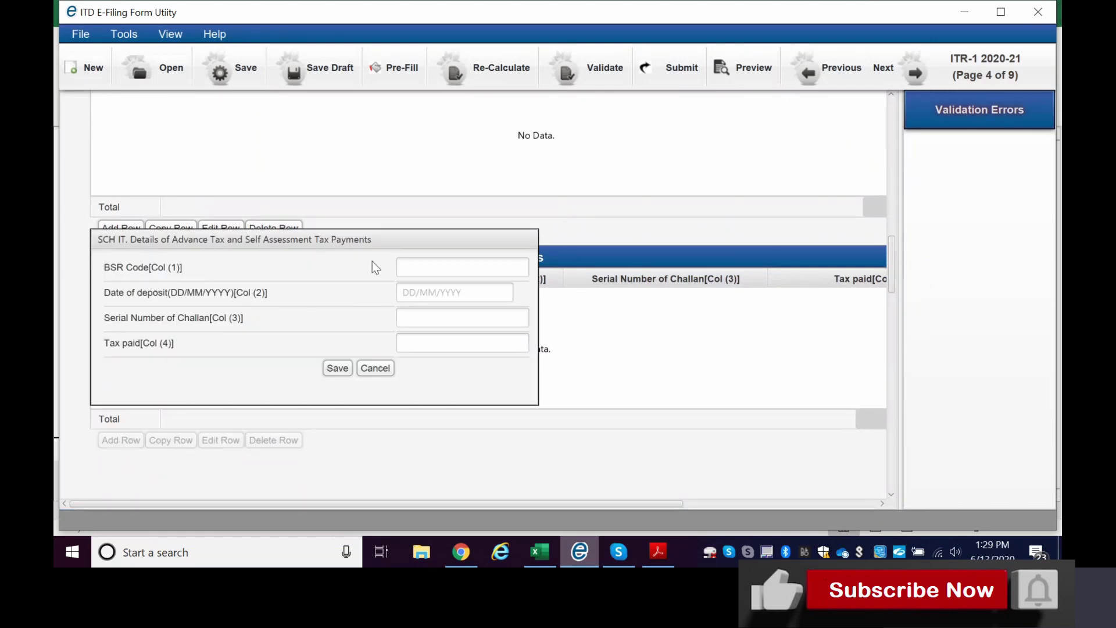
click(437, 269)
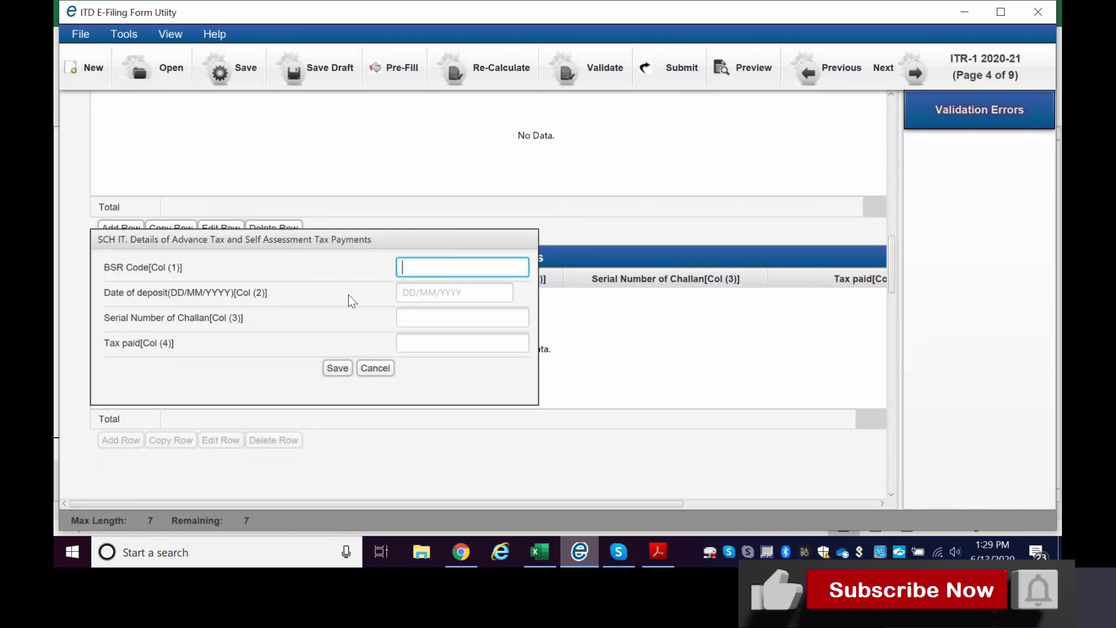
click(441, 295)
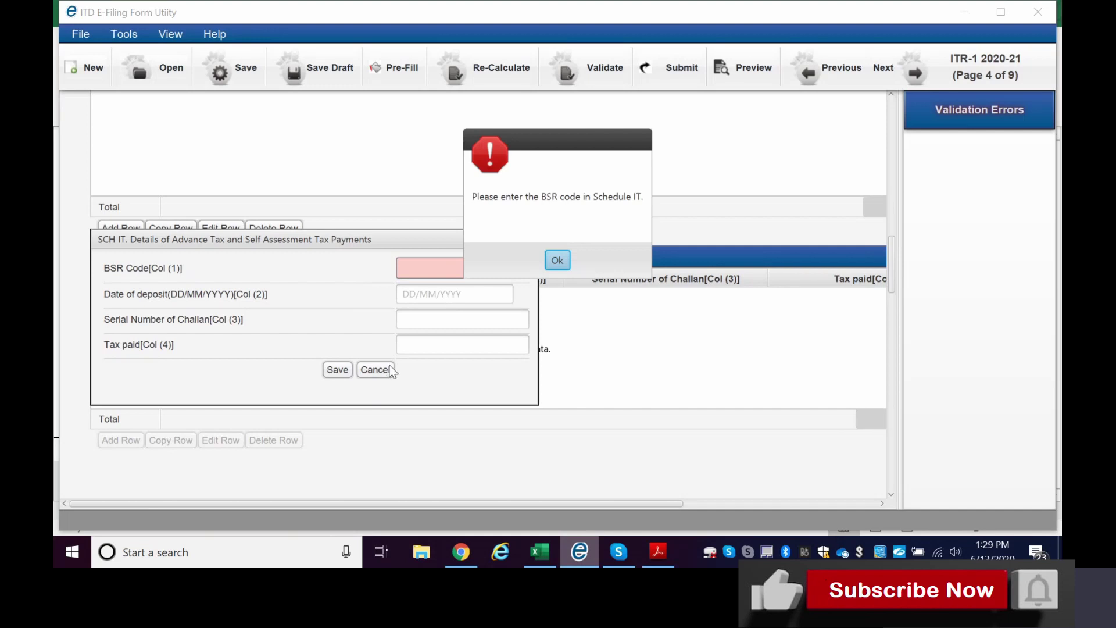
click(558, 260)
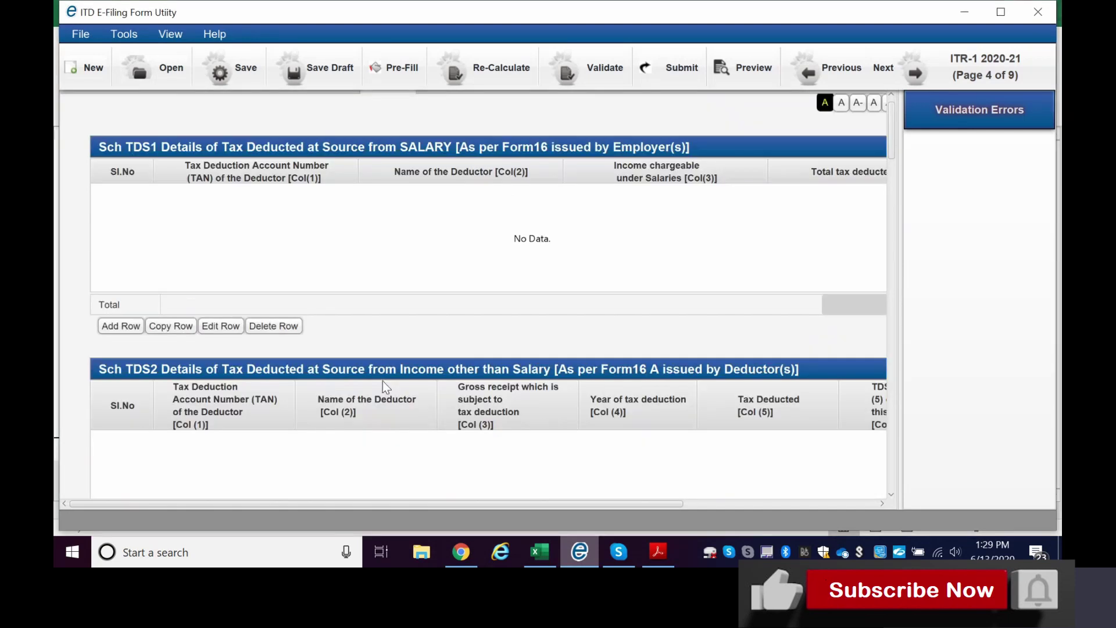